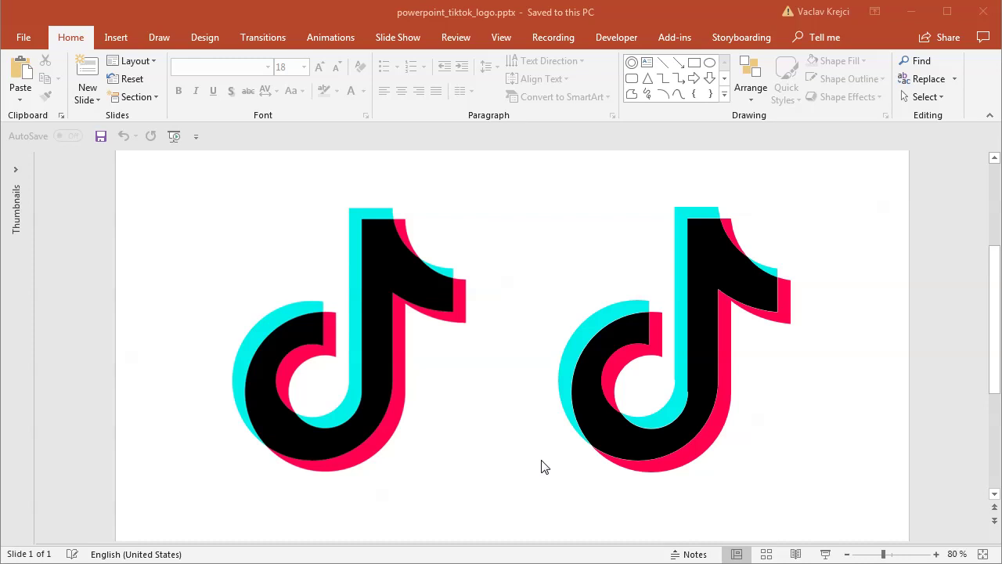
pyautogui.click(480, 17)
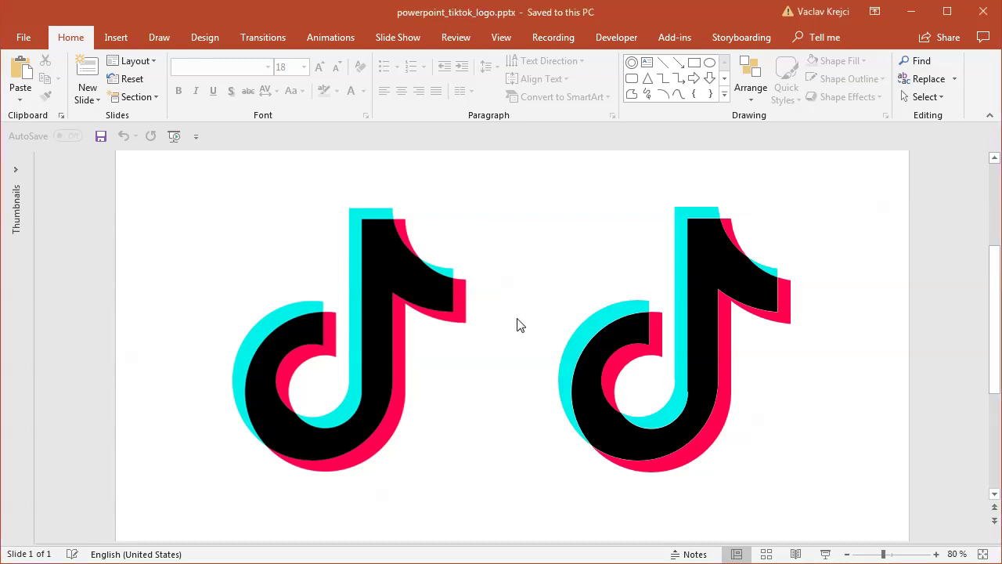
pyautogui.click(416, 280)
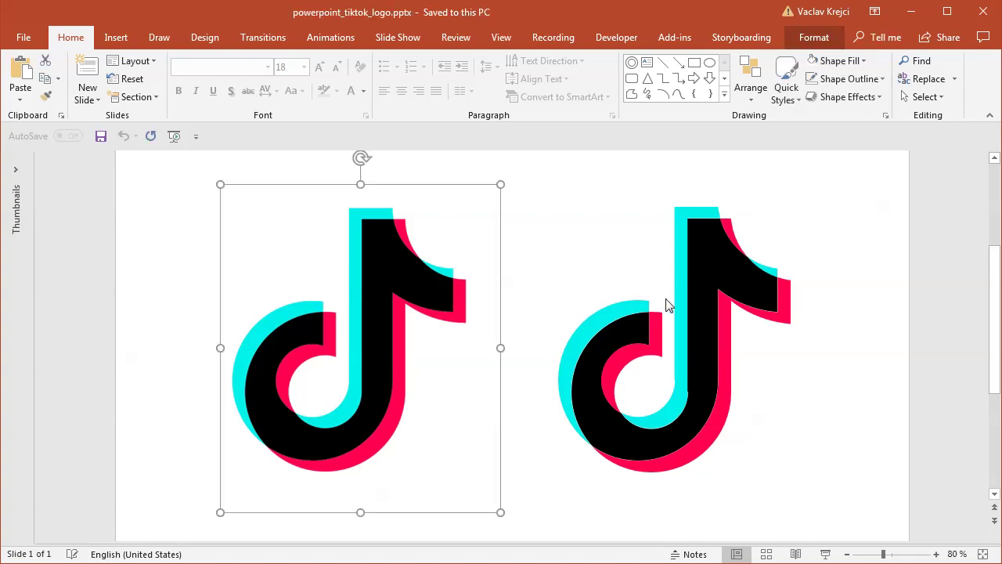
pyautogui.click(689, 291)
pyautogui.click(831, 290)
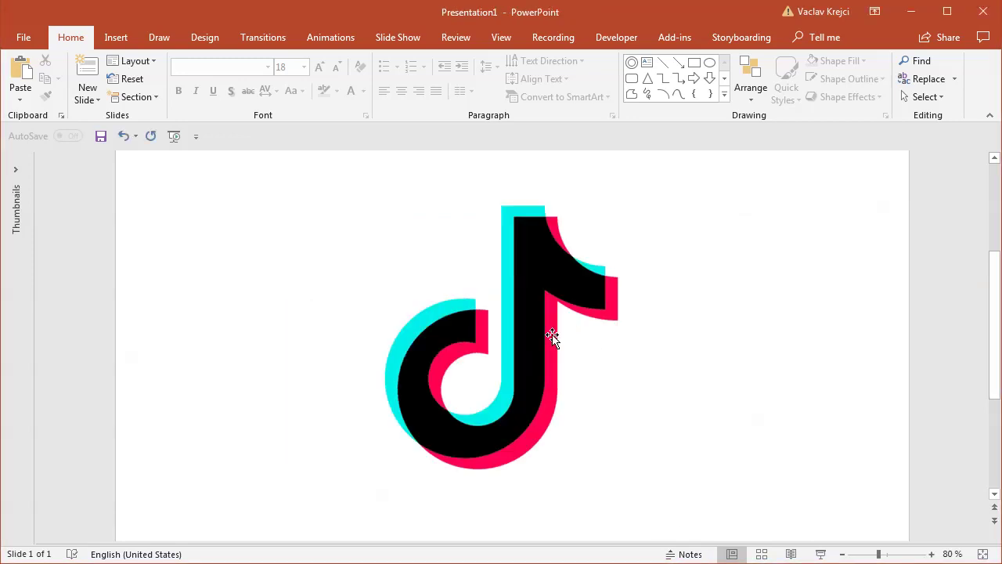
# - Recolor the TikTok logo picture with the Black and White: 50% preset
pyautogui.click(532, 329)
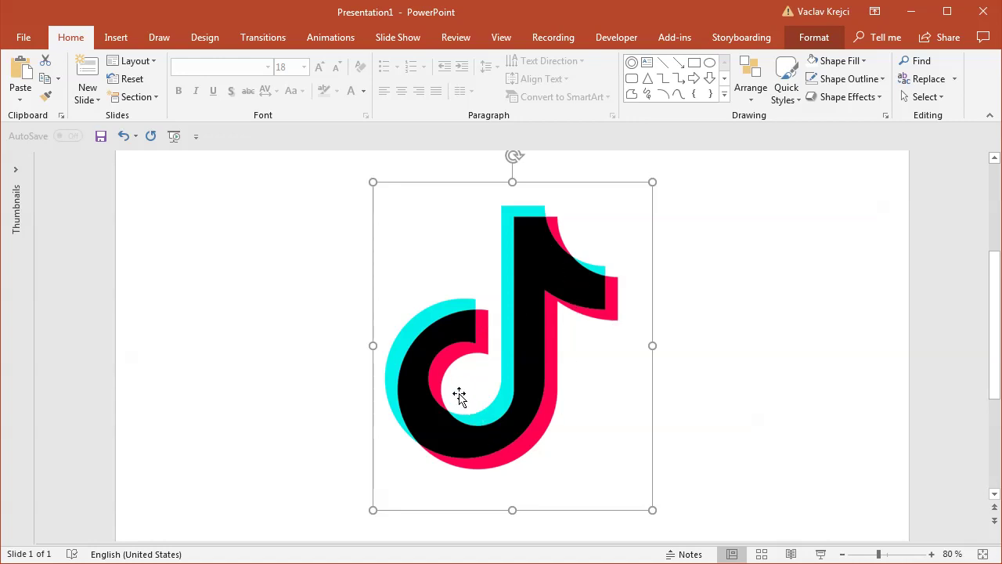
pyautogui.click(806, 39)
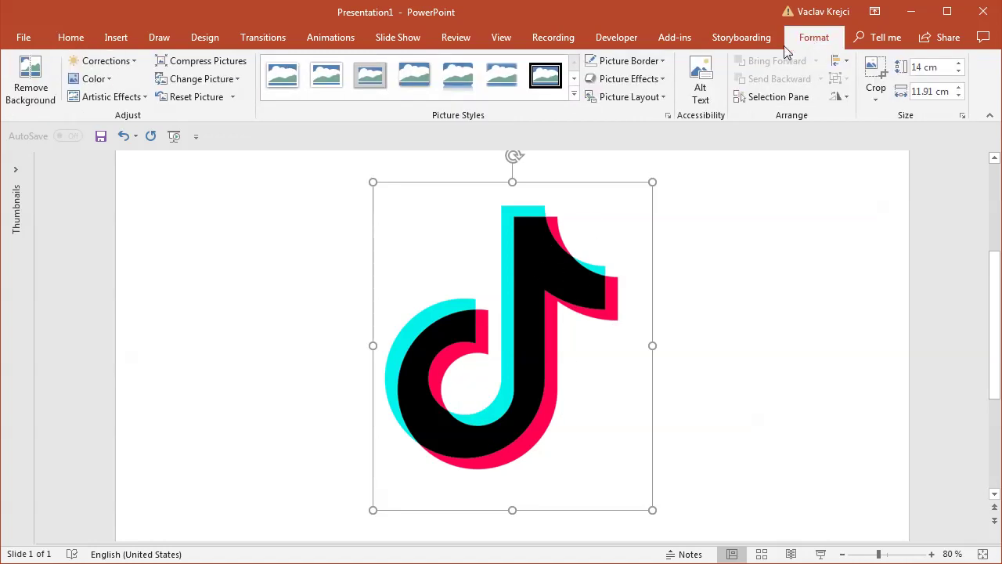
pyautogui.click(91, 79)
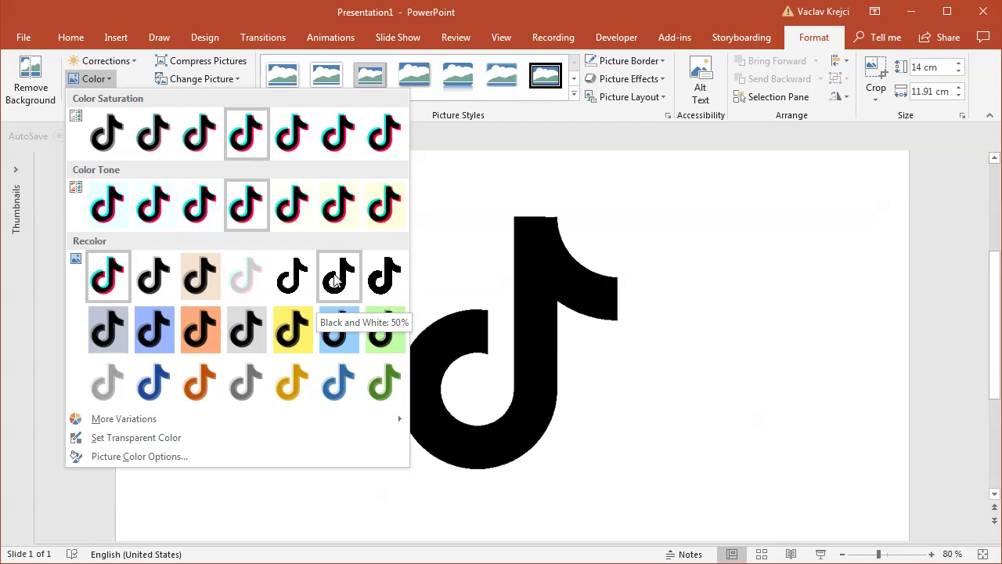
pyautogui.click(335, 280)
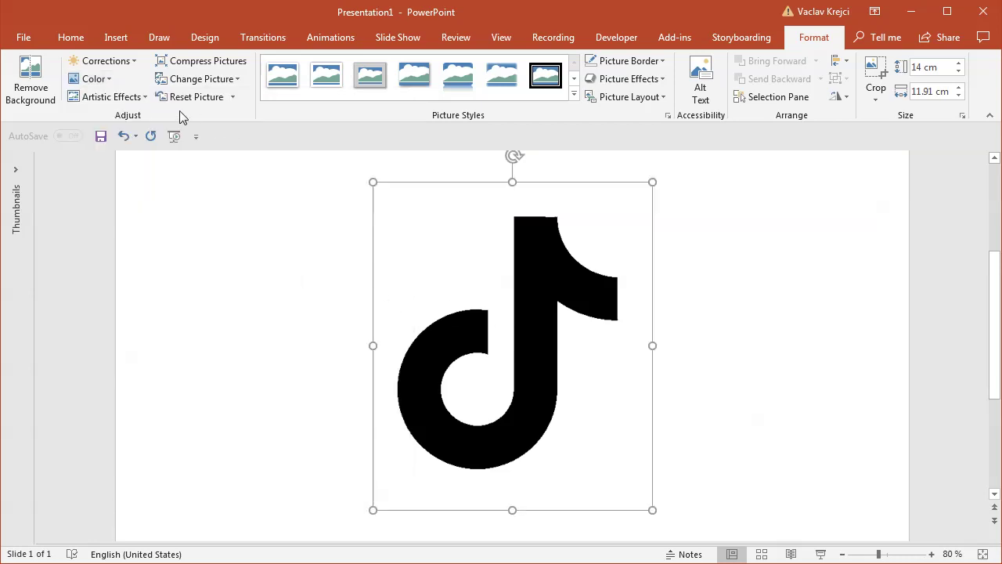
pyautogui.click(95, 80)
pyautogui.click(130, 85)
# - Draw a rectangle about 14.4 cm high and 13.44 cm wide covering the whole logo picture
pyautogui.click(118, 37)
pyautogui.click(232, 82)
pyautogui.click(292, 137)
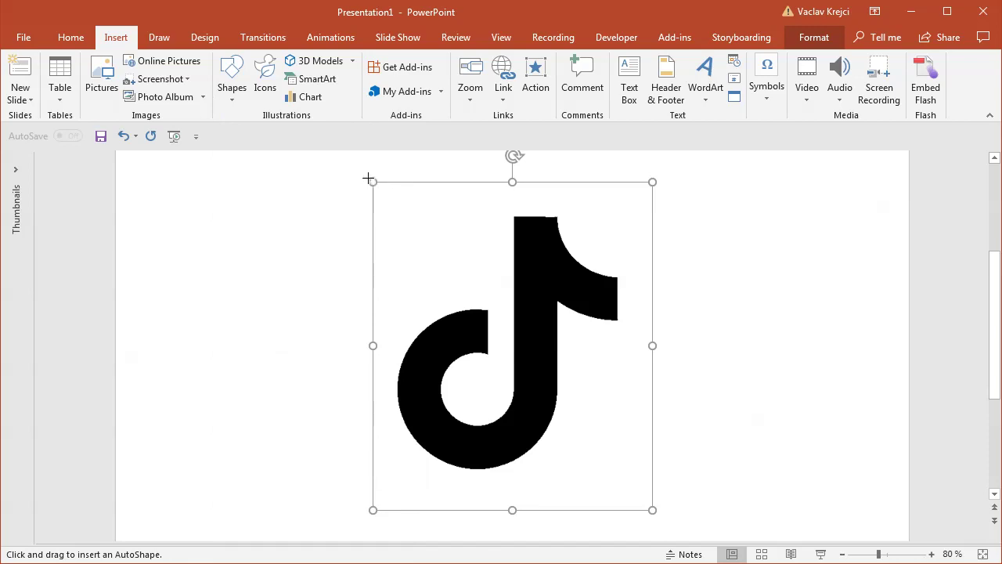
pyautogui.moveTo(359, 173); pyautogui.dragTo(674, 511)
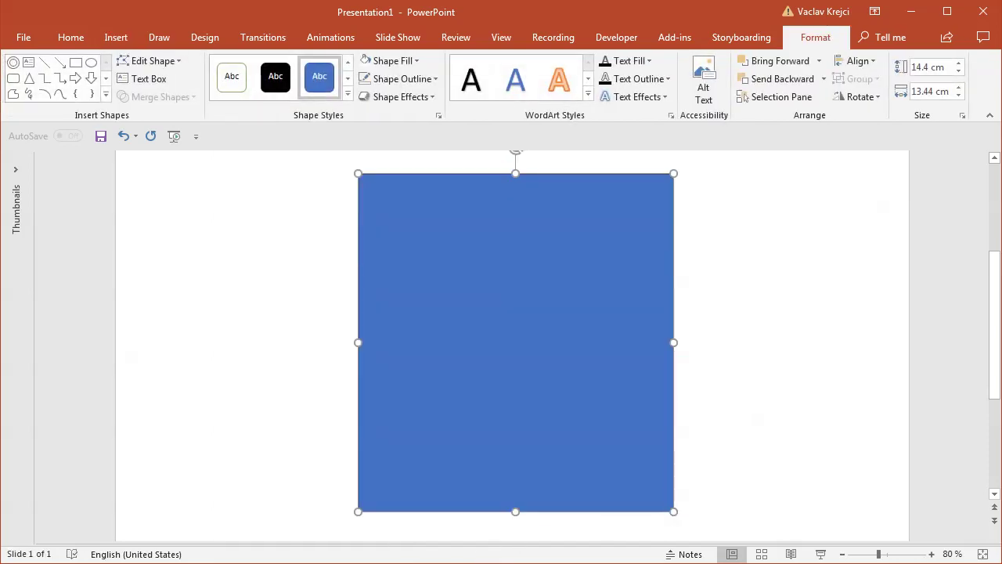
# - Remove the covering rectangle's outline and give it a semi-transparent white fill so the logo is faded for tracing
pyautogui.click(402, 79)
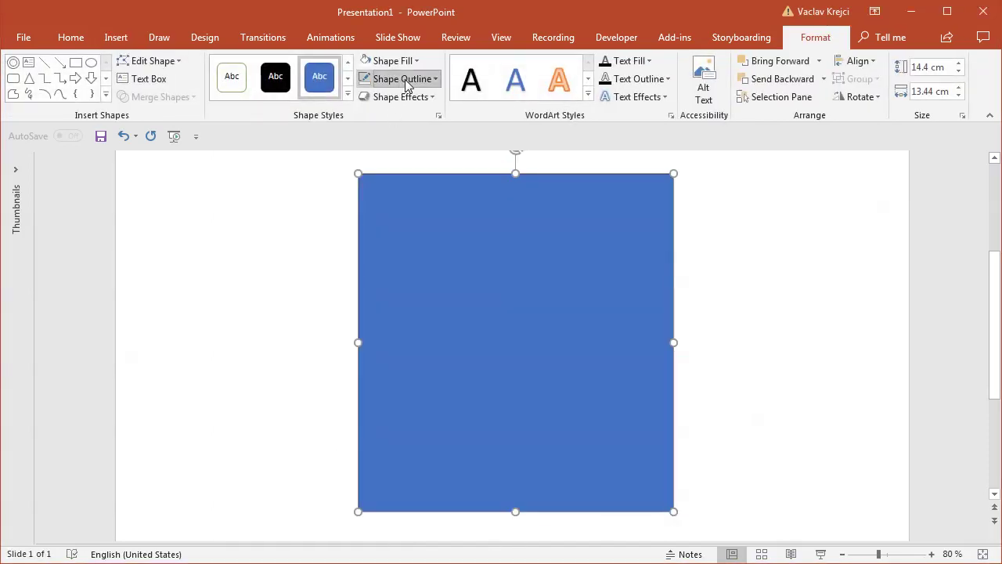
pyautogui.click(414, 242)
pyautogui.click(391, 60)
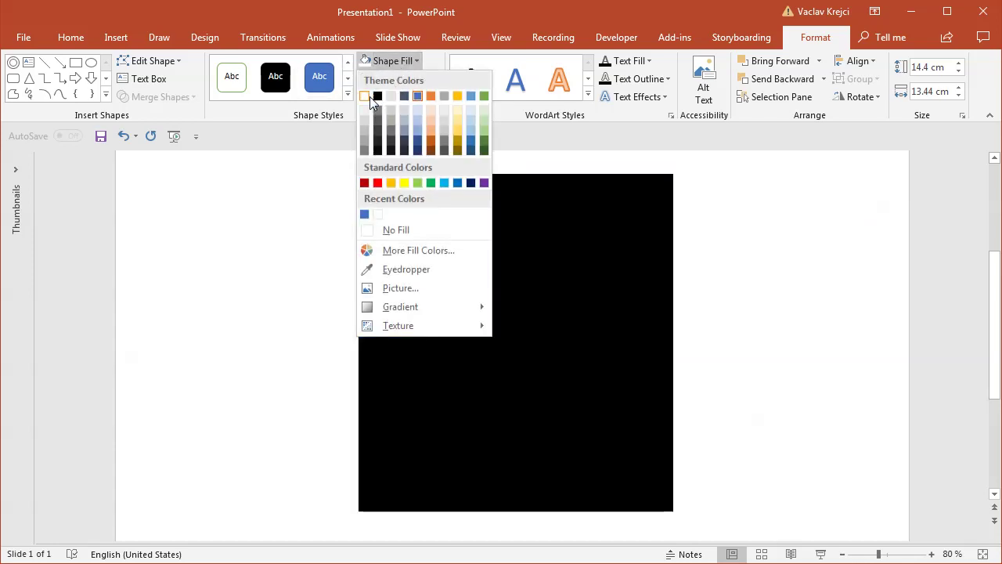
pyautogui.click(392, 229)
pyautogui.click(389, 61)
pyautogui.click(410, 250)
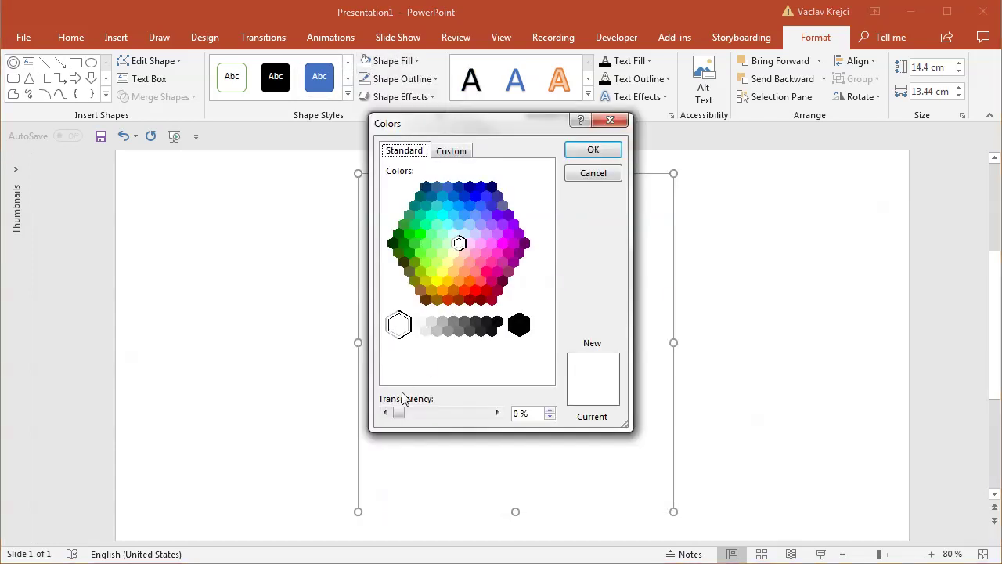
pyautogui.moveTo(394, 412); pyautogui.dragTo(419, 420)
pyautogui.click(568, 152)
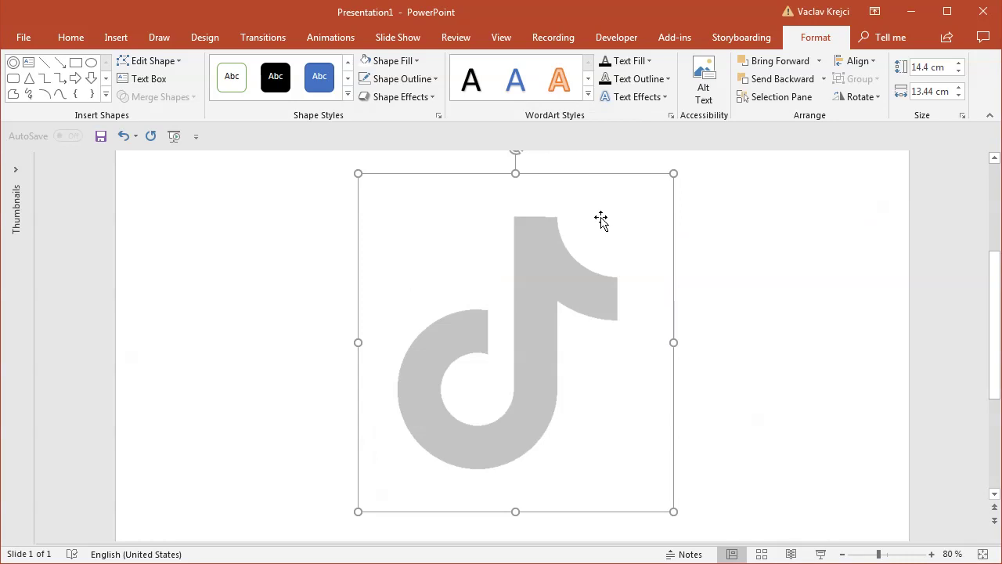
# - Draw a circular donut shape about 6.68 cm in diameter over the round lower part of the note
pyautogui.click(889, 556)
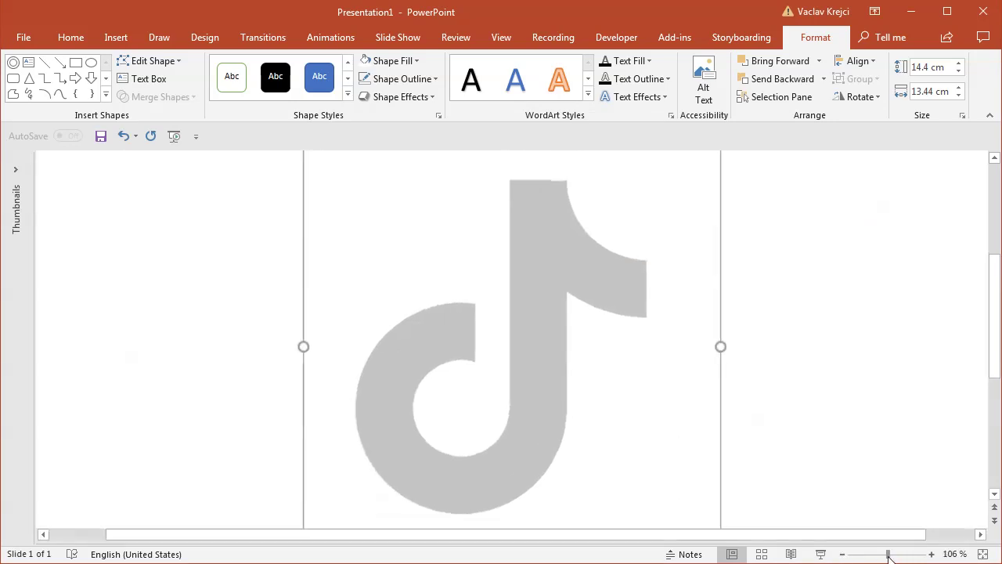
pyautogui.scroll(-2, 997, 377)
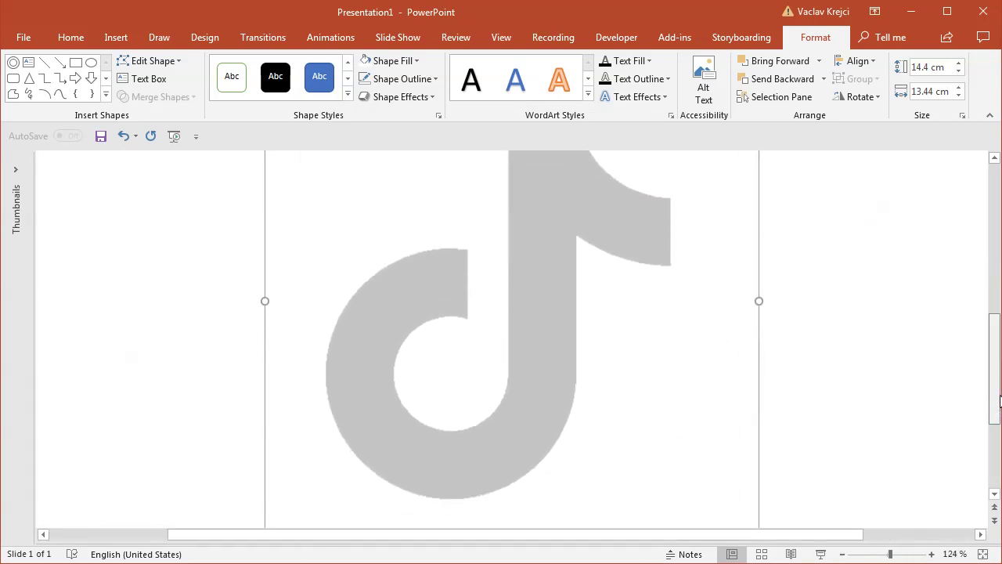
pyautogui.moveTo(599, 537); pyautogui.dragTo(579, 470)
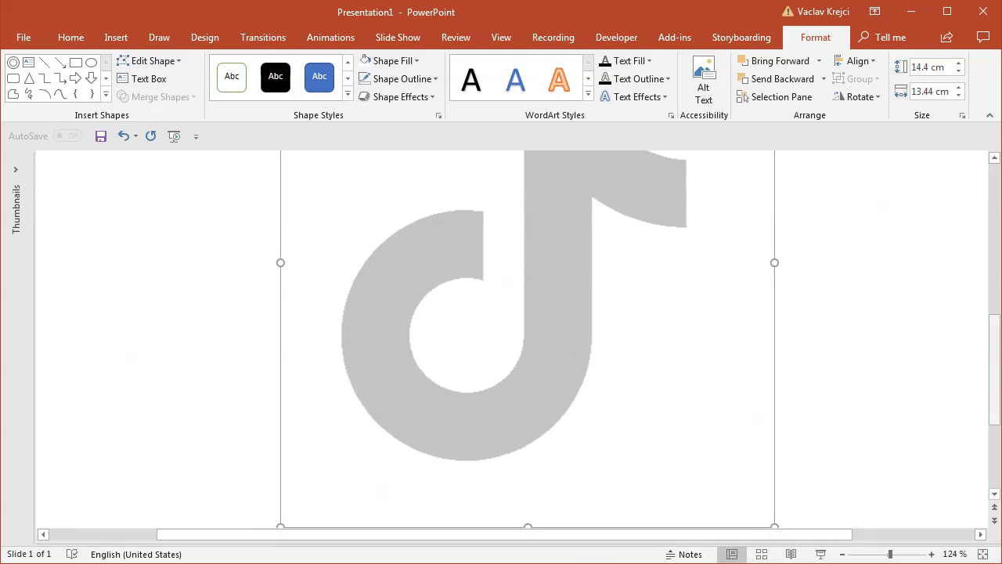
pyautogui.moveTo(994, 368); pyautogui.dragTo(994, 359)
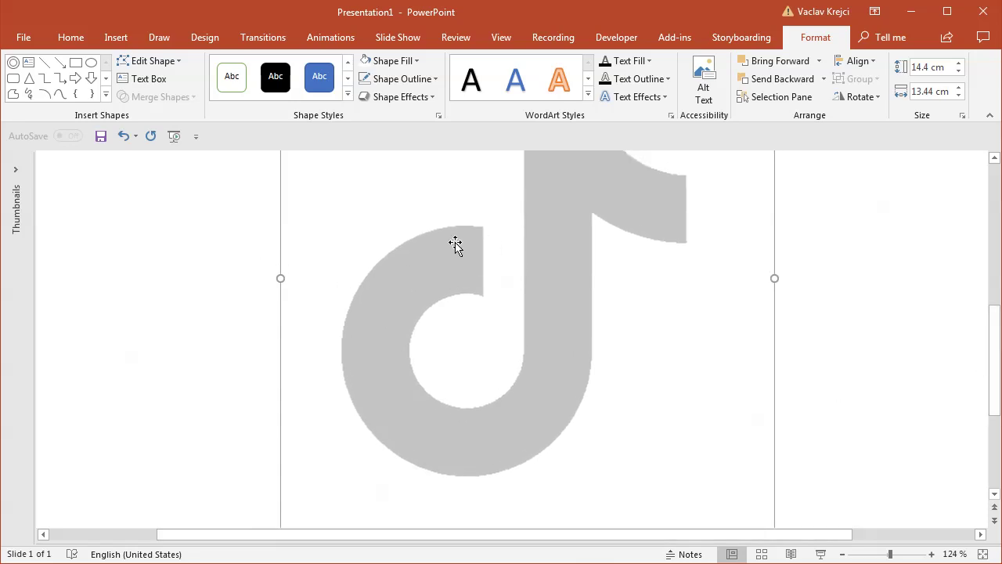
pyautogui.click(116, 36)
pyautogui.click(232, 78)
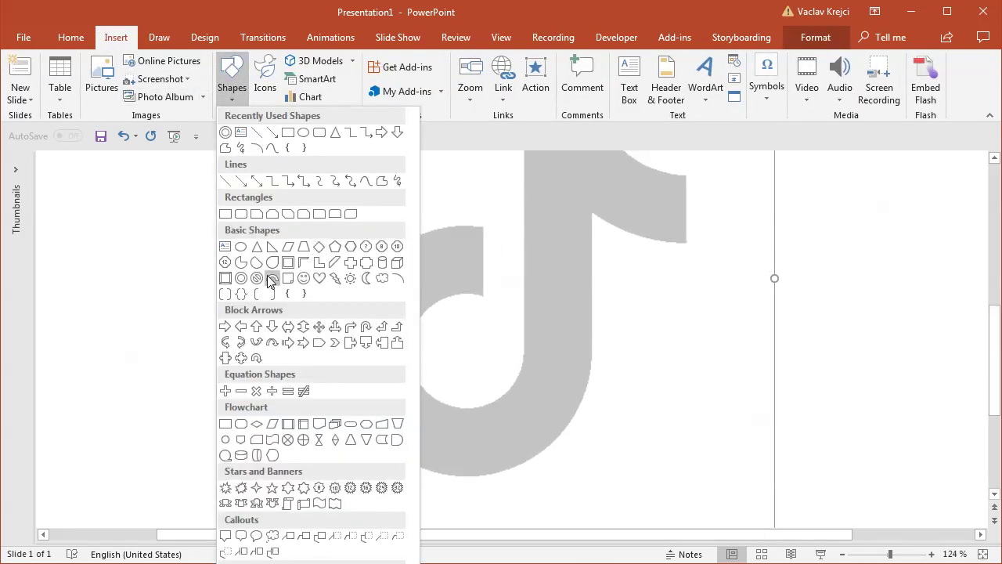
pyautogui.click(242, 280)
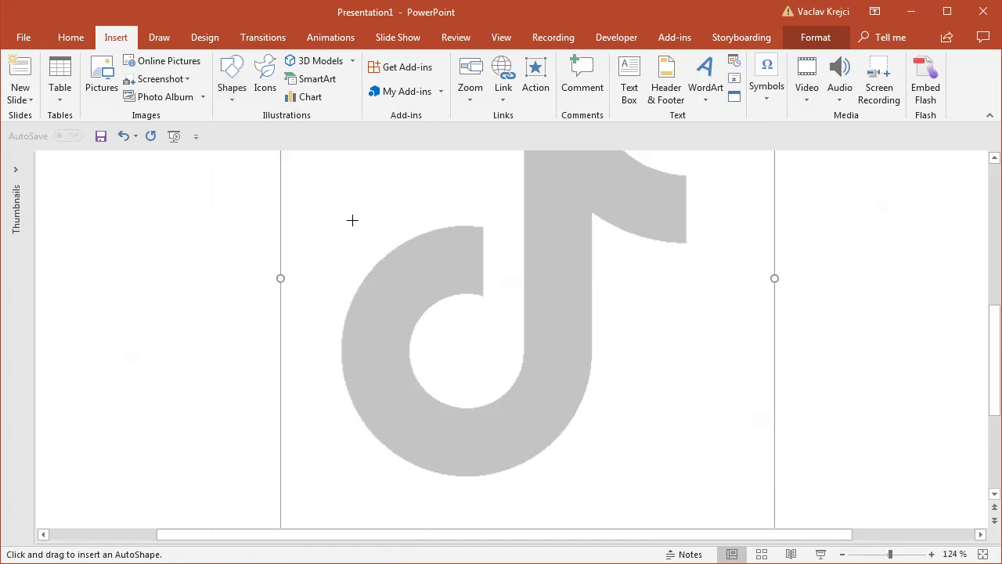
pyautogui.moveTo(351, 219); pyautogui.dragTo(598, 458)
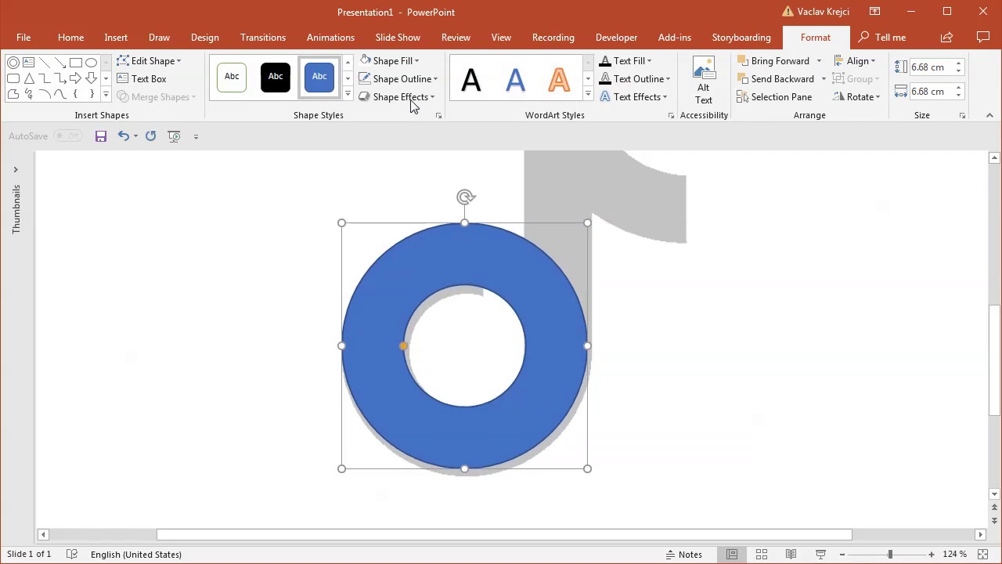
pyautogui.click(389, 61)
pyautogui.click(433, 229)
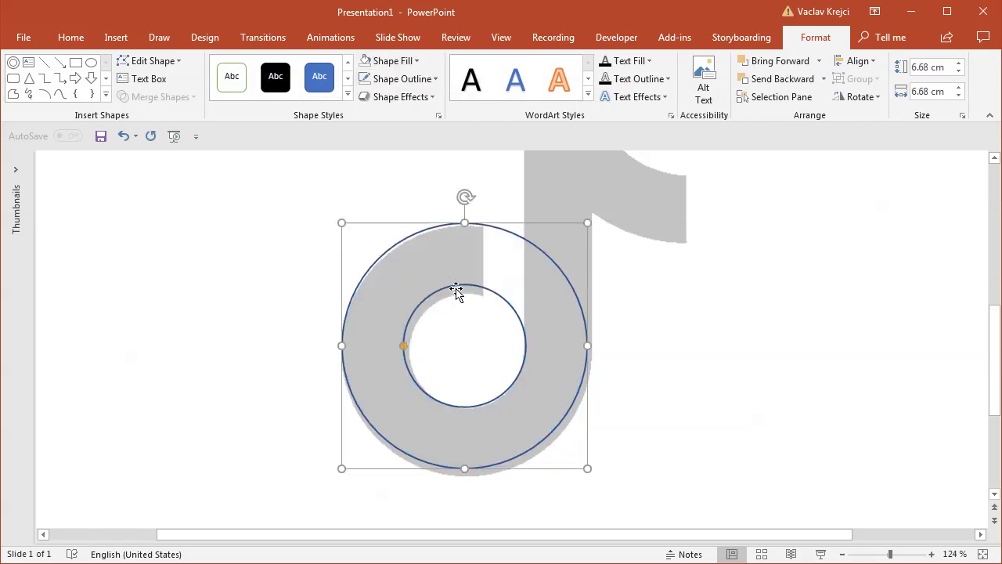
pyautogui.click(403, 61)
pyautogui.click(387, 229)
pyautogui.click(391, 60)
pyautogui.click(377, 214)
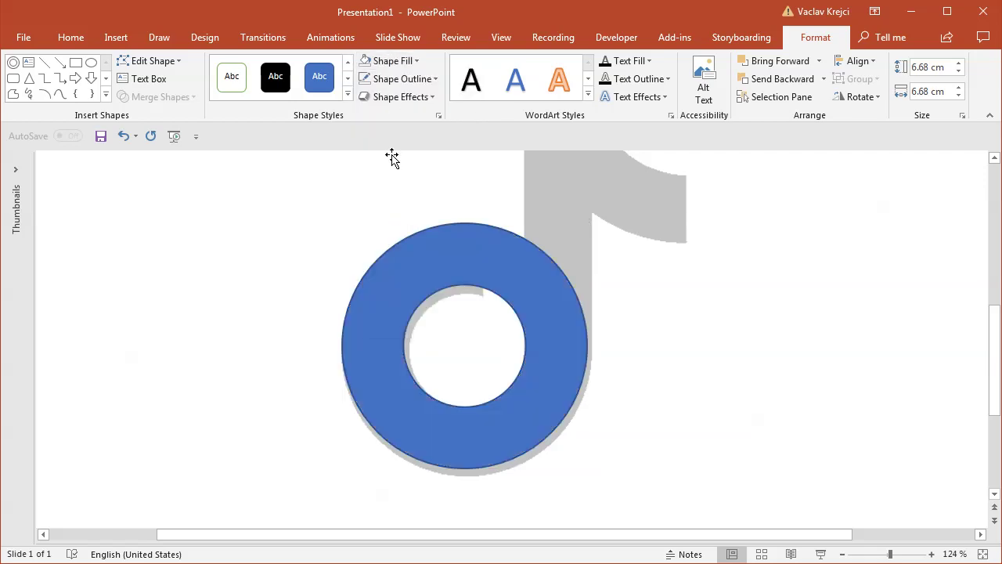
# - Make the donut's blue fill semi-transparent and set its formatting as the default for new shapes
pyautogui.click(384, 61)
pyautogui.click(418, 250)
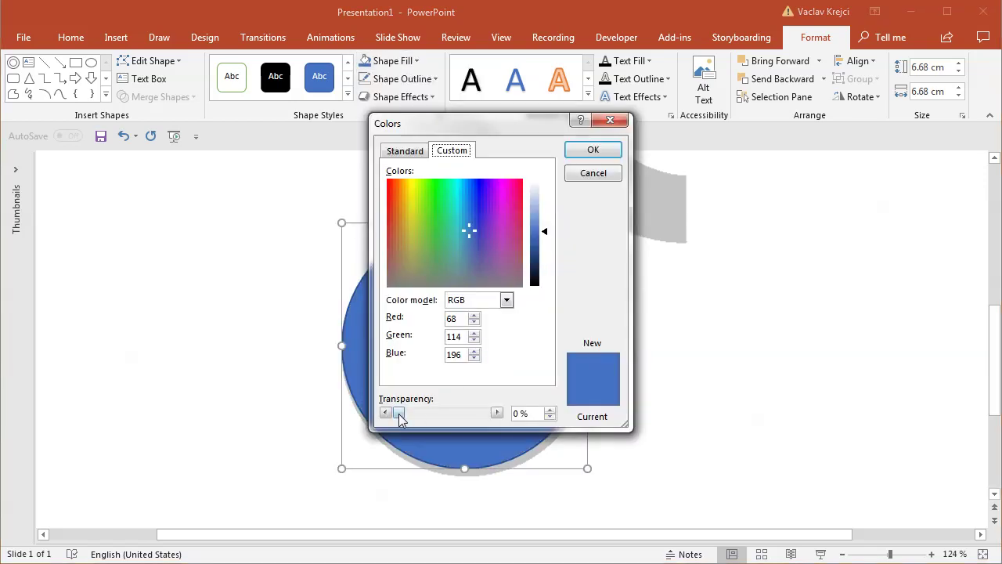
pyautogui.moveTo(393, 413); pyautogui.dragTo(456, 413)
pyautogui.click(587, 149)
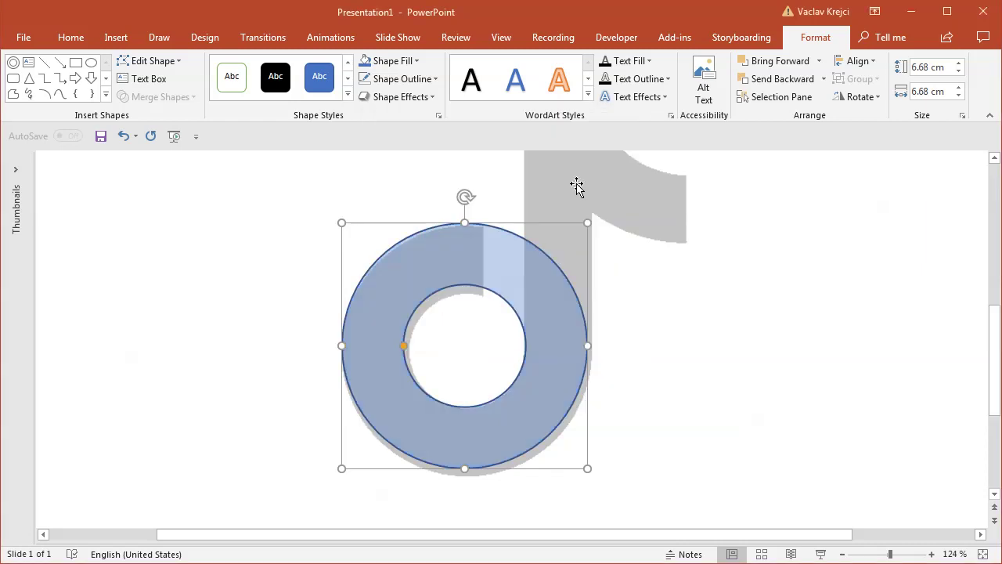
pyautogui.rightClick(449, 232)
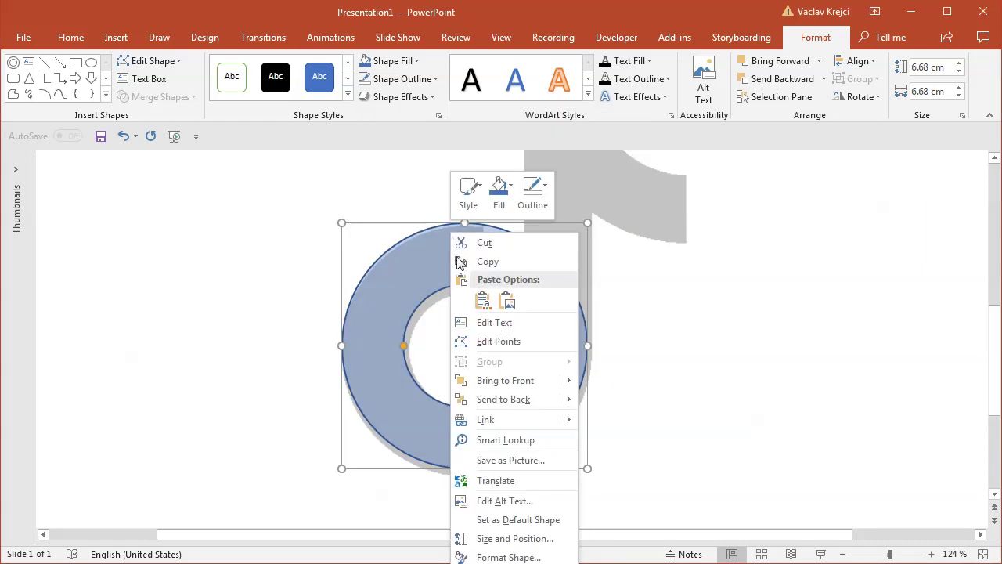
pyautogui.click(552, 520)
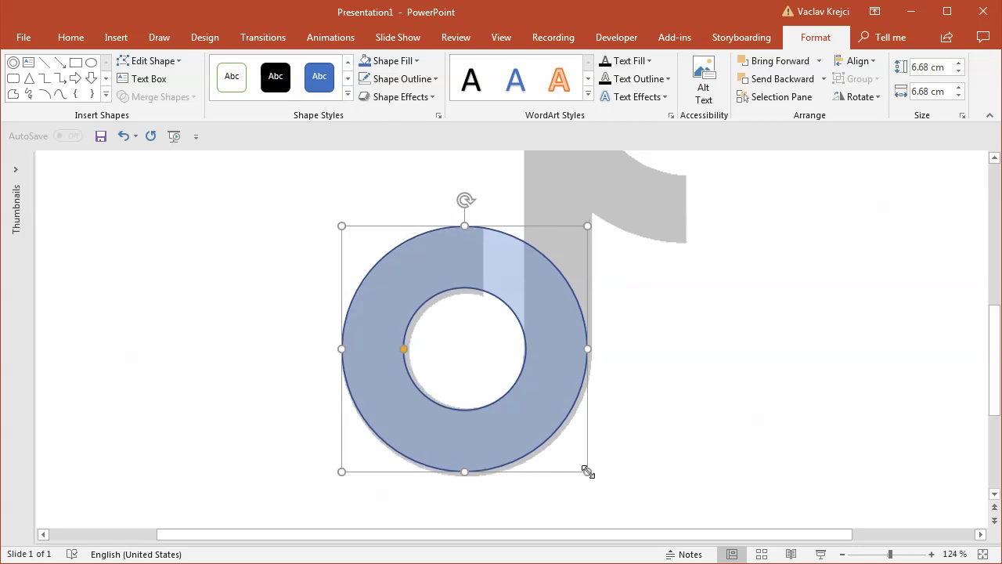
# - Enlarge the donut to 6.81 by 6.81 cm and shrink its hole to match the note's inner circle
pyautogui.moveTo(588, 470); pyautogui.dragTo(593, 476)
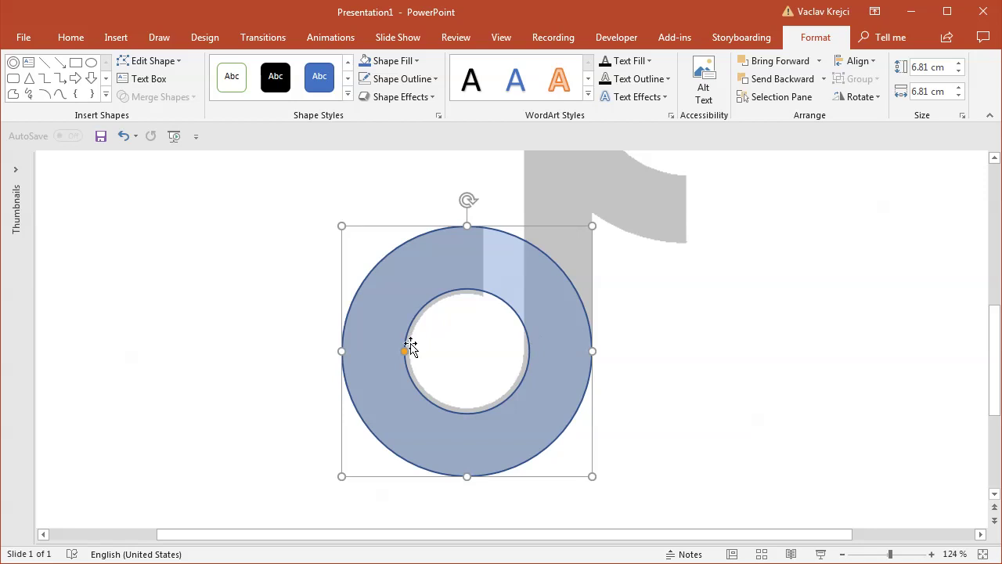
pyautogui.moveTo(405, 352); pyautogui.dragTo(410, 352)
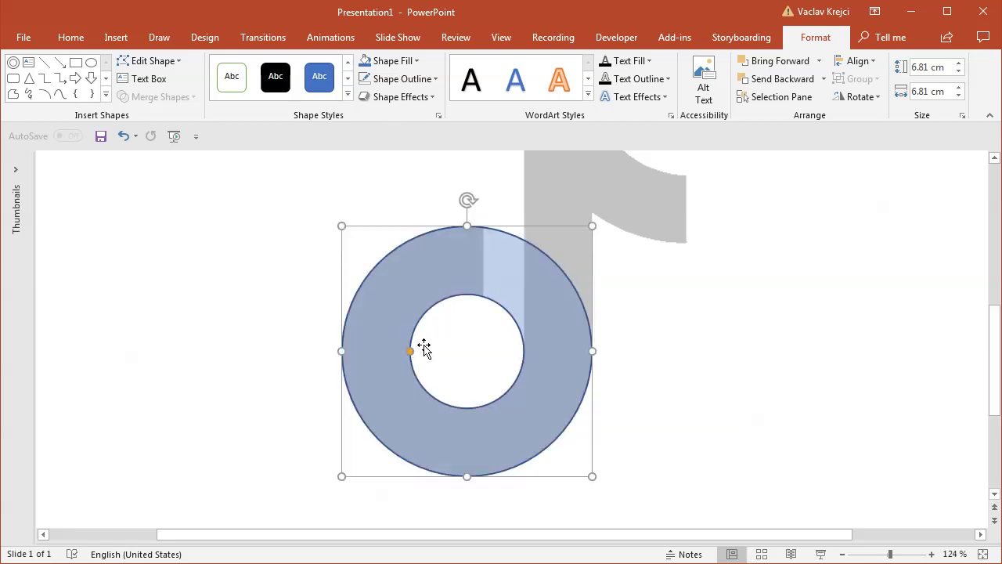
# - Draw a rectangle about 7.47 cm high over the note's stem and narrow it to 1.81 cm to fit the stem's left edge
pyautogui.moveTo(992, 352); pyautogui.dragTo(991, 296)
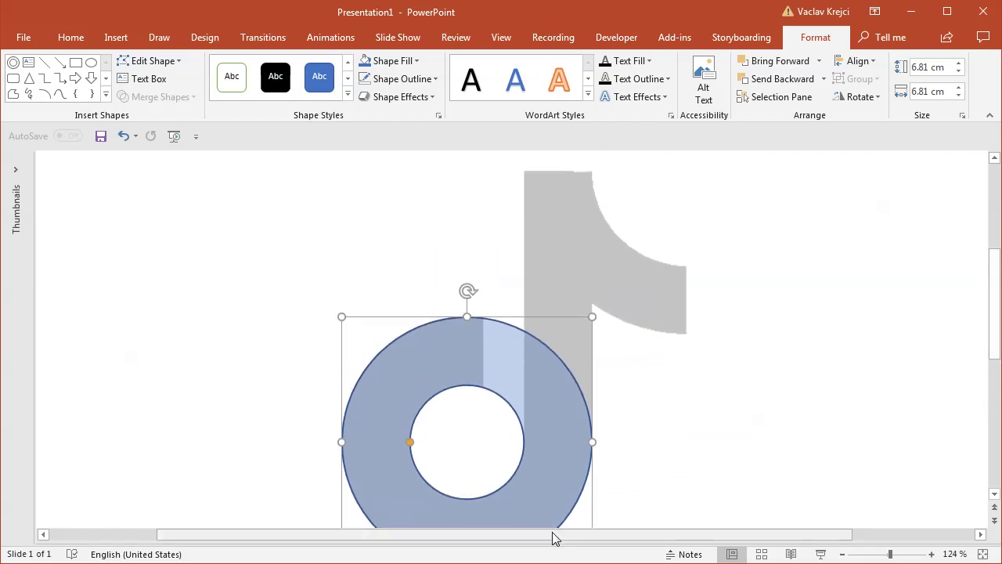
pyautogui.moveTo(555, 534); pyautogui.dragTo(592, 536)
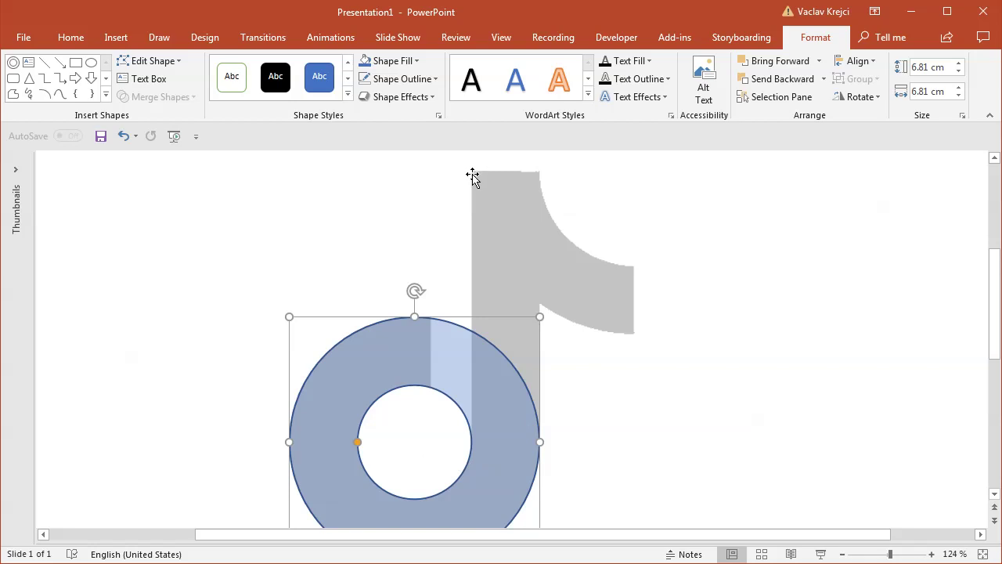
pyautogui.click(109, 35)
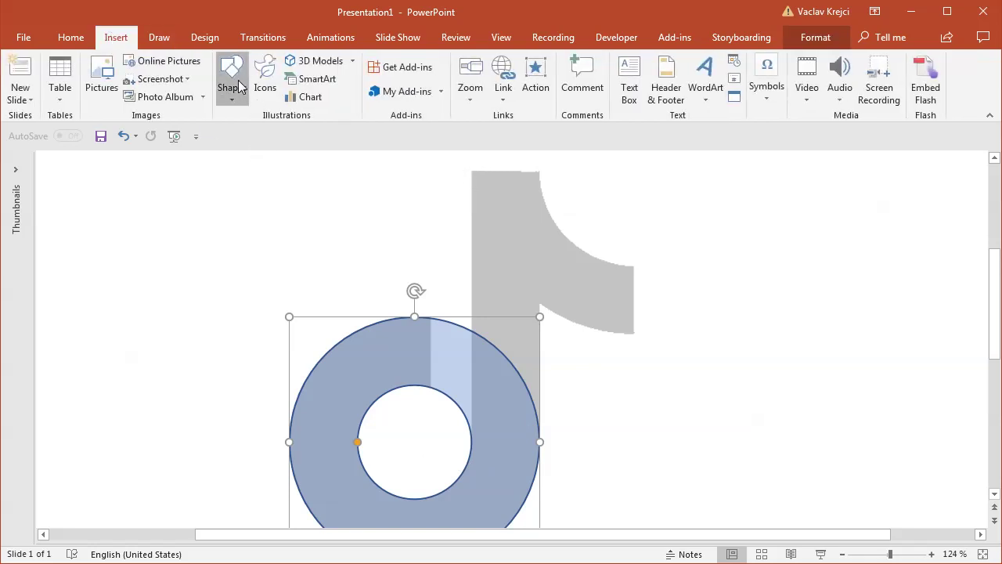
pyautogui.click(231, 78)
pyautogui.click(289, 135)
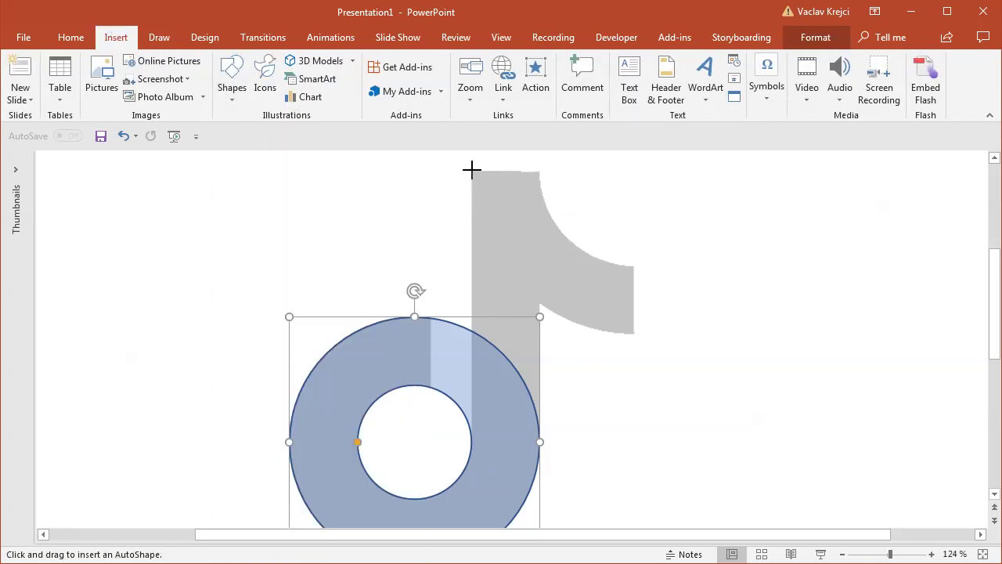
pyautogui.moveTo(471, 169); pyautogui.dragTo(541, 444)
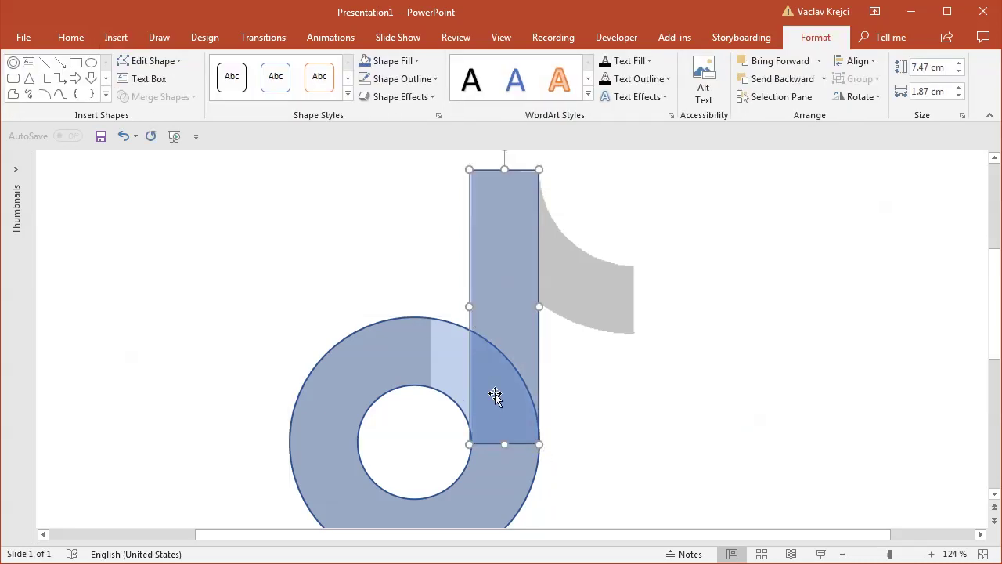
pyautogui.click(914, 555)
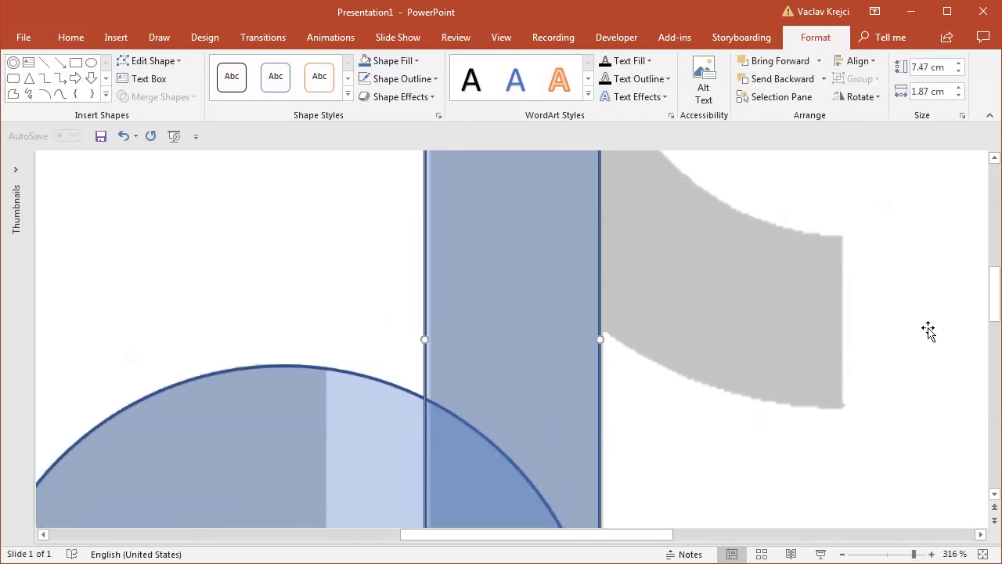
pyautogui.moveTo(425, 340); pyautogui.dragTo(429, 340)
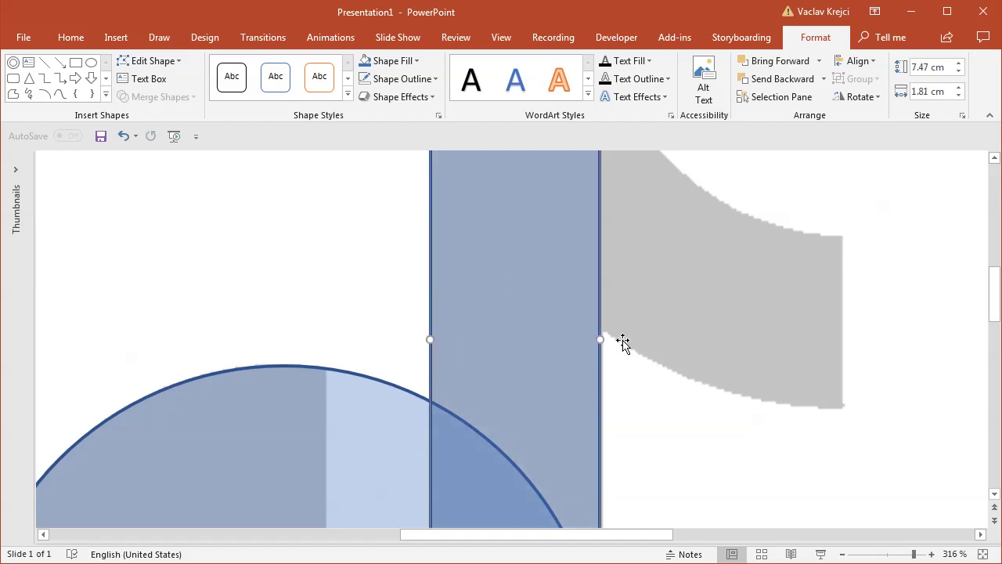
# - Nudge the stem rectangle and adjust its sides to 1.84 cm wide so its lower end matches the donut's ring width
pyautogui.moveTo(996, 290); pyautogui.dragTo(995, 347)
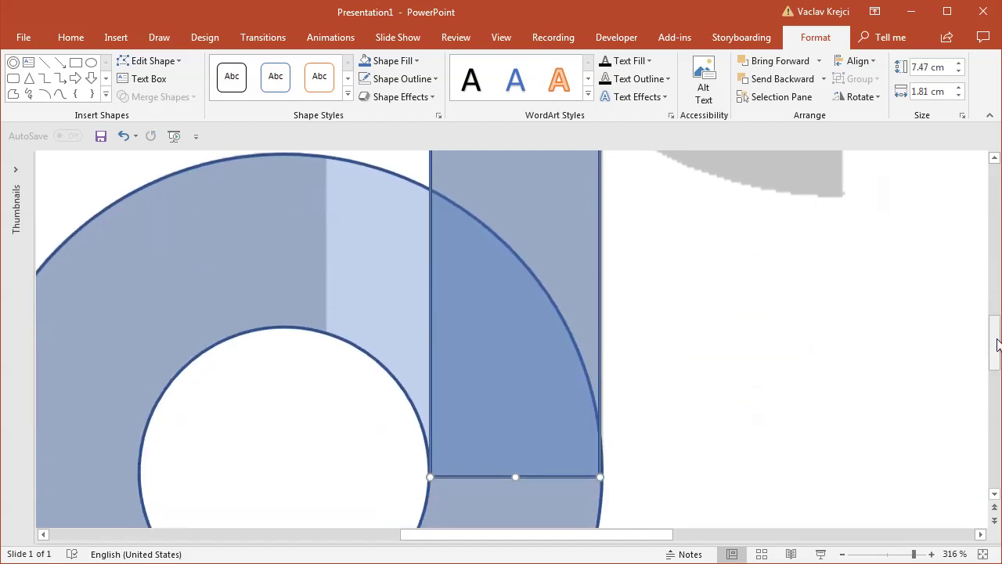
pyautogui.hotkey('ctrl', 'Right')
pyautogui.hotkey('ctrl', 'Right')
pyautogui.hotkey('ctrl', 'Right')
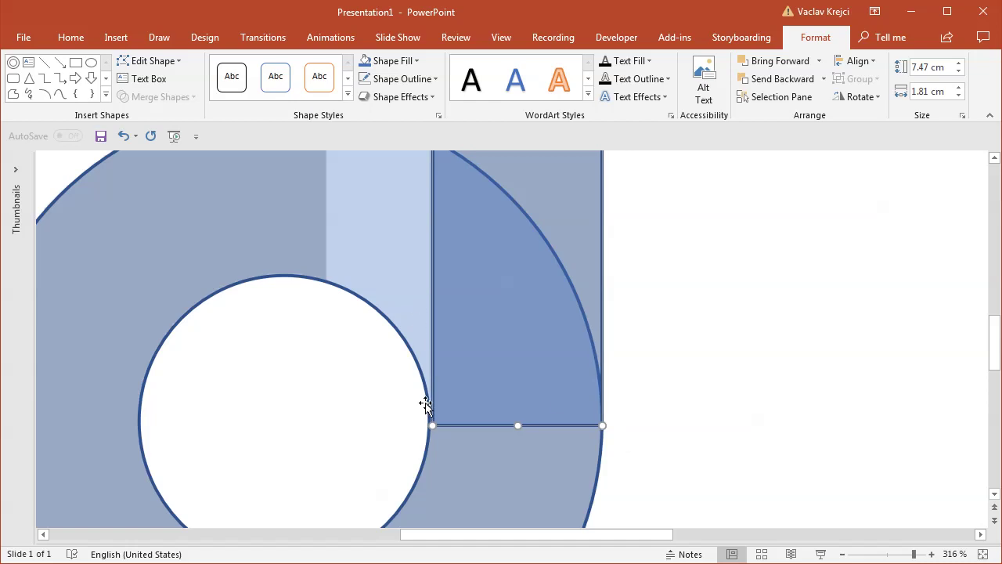
pyautogui.moveTo(431, 426); pyautogui.dragTo(426, 424)
pyautogui.moveTo(603, 424); pyautogui.dragTo(602, 423)
pyautogui.click(663, 413)
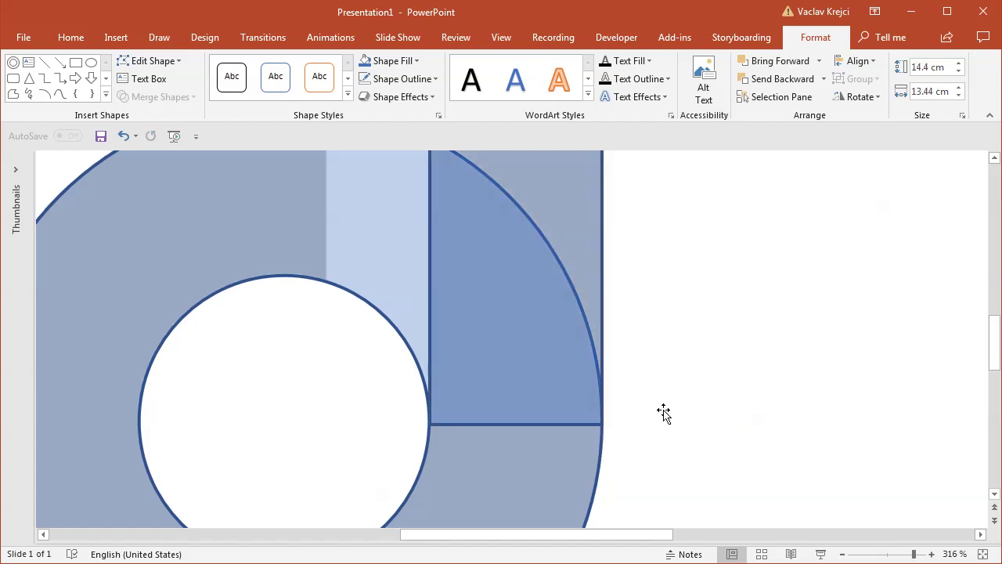
# - Duplicate the stem rectangle, place the copy against the stem's left side, and narrow it to 1.14 cm to cover the note's gap
pyautogui.click(888, 555)
pyautogui.scroll(5, 848, 526)
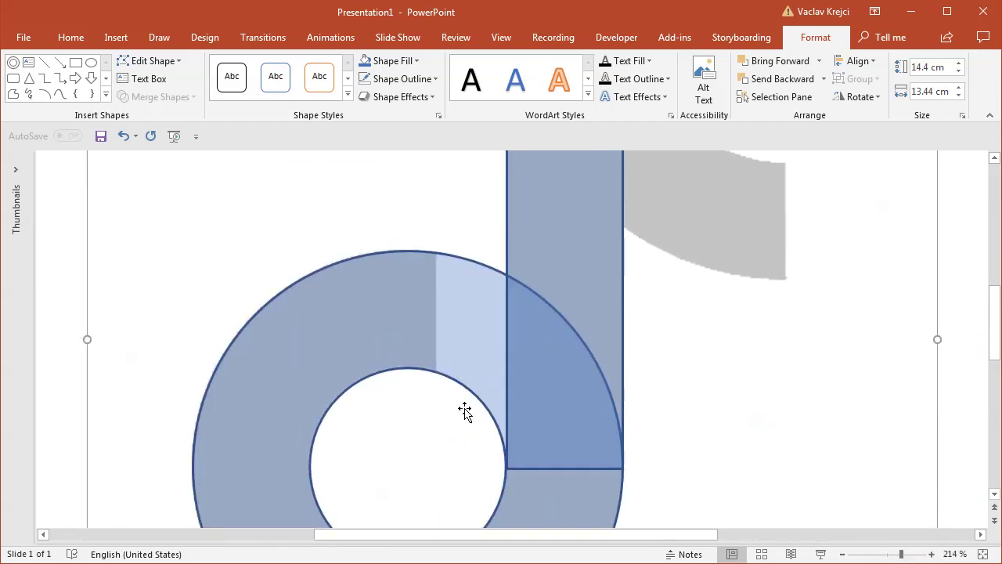
pyautogui.click(566, 271)
pyautogui.hotkey('ctrl', 'v')
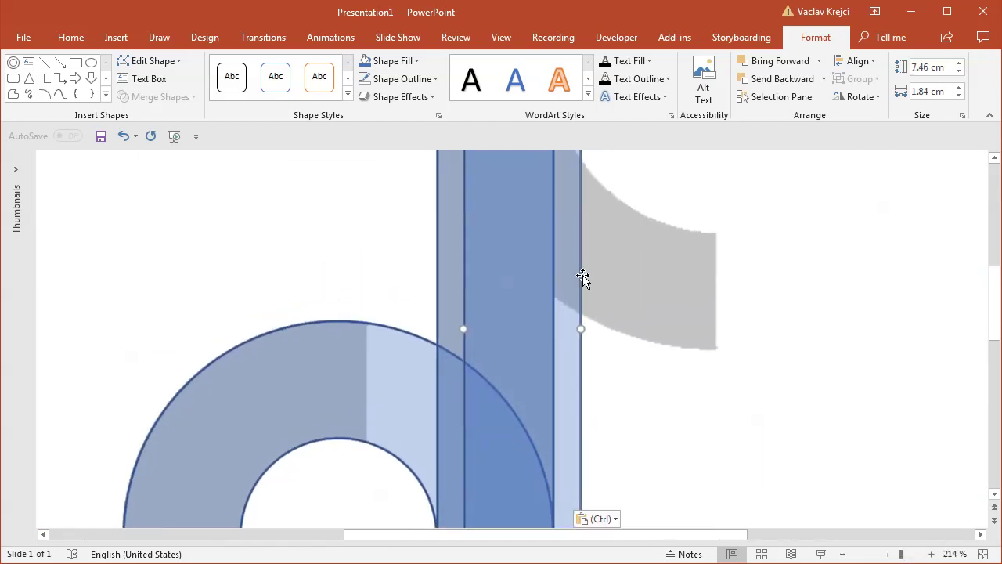
pyautogui.moveTo(582, 277); pyautogui.dragTo(400, 293)
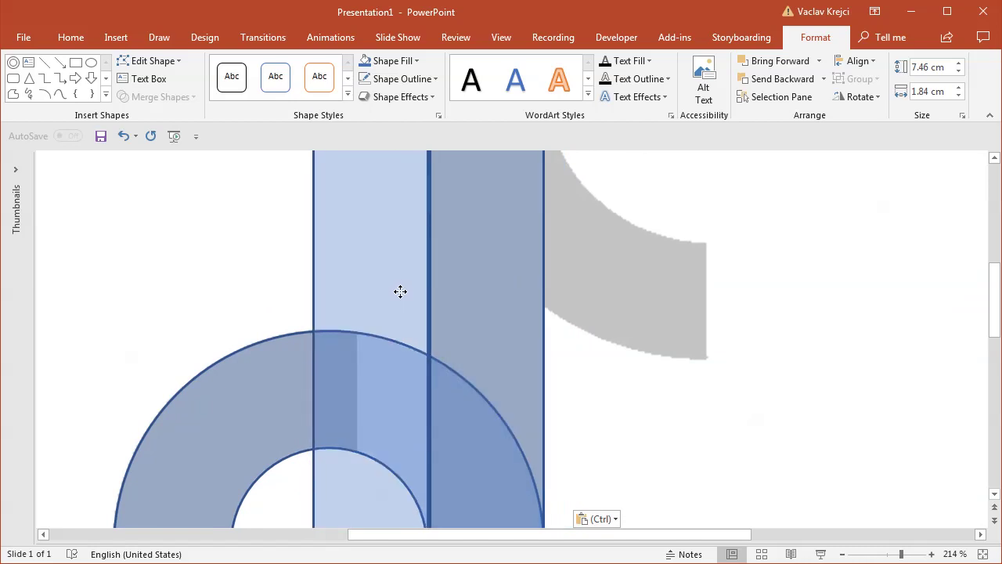
pyautogui.click(356, 344)
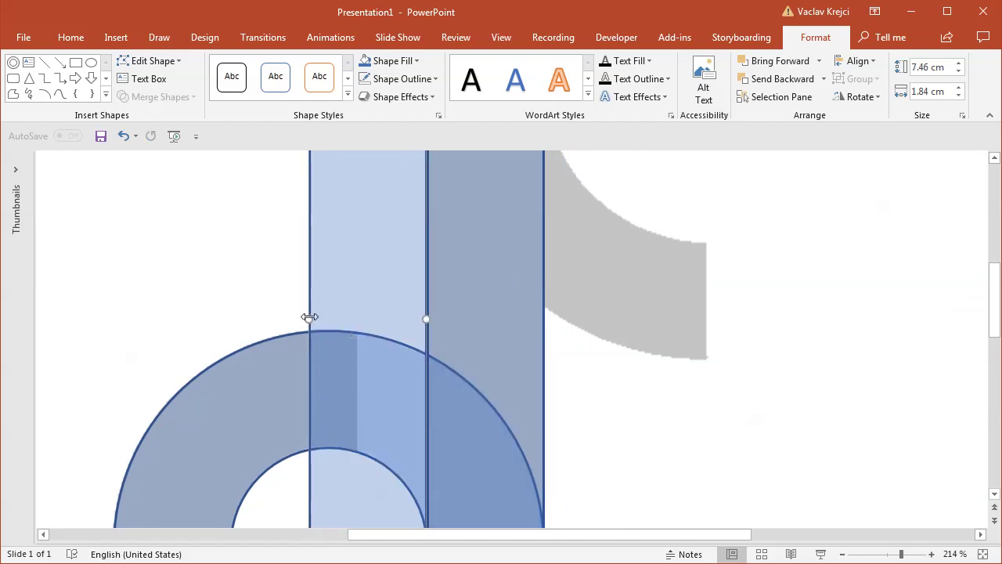
pyautogui.moveTo(309, 317); pyautogui.dragTo(357, 321)
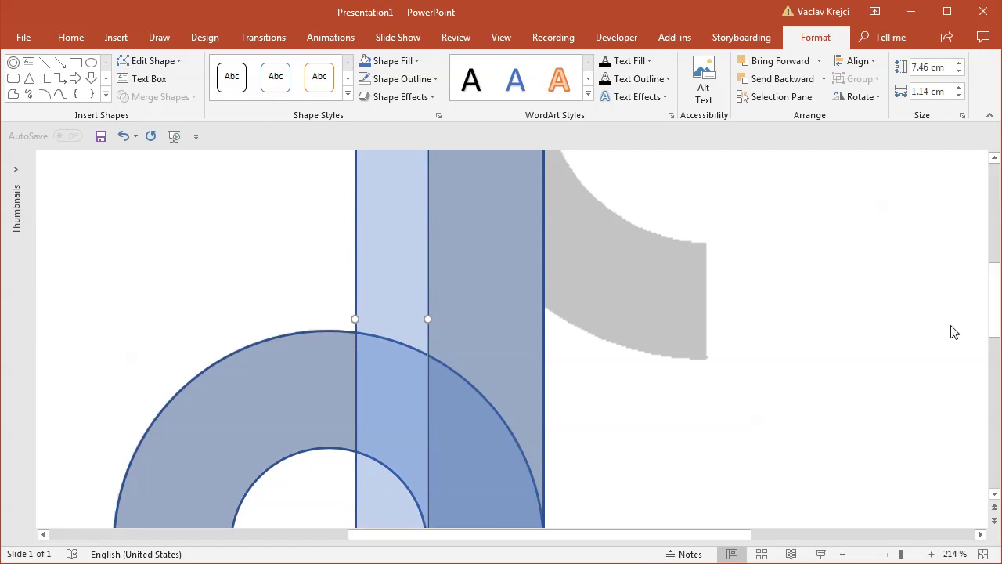
# - Align the narrow rectangle's lower edge with the bottom of the stem rectangle
pyautogui.moveTo(995, 312); pyautogui.dragTo(995, 352)
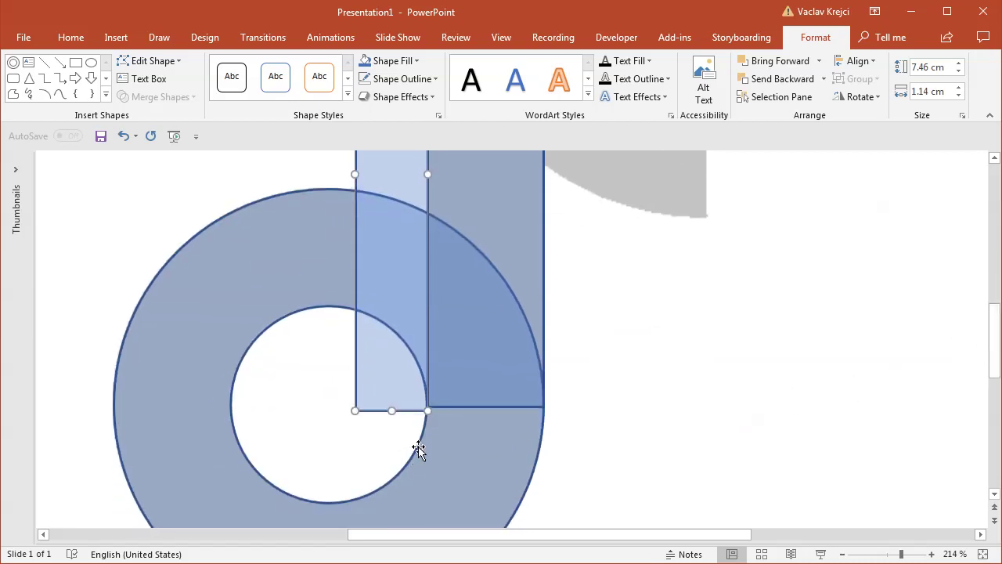
pyautogui.click(587, 434)
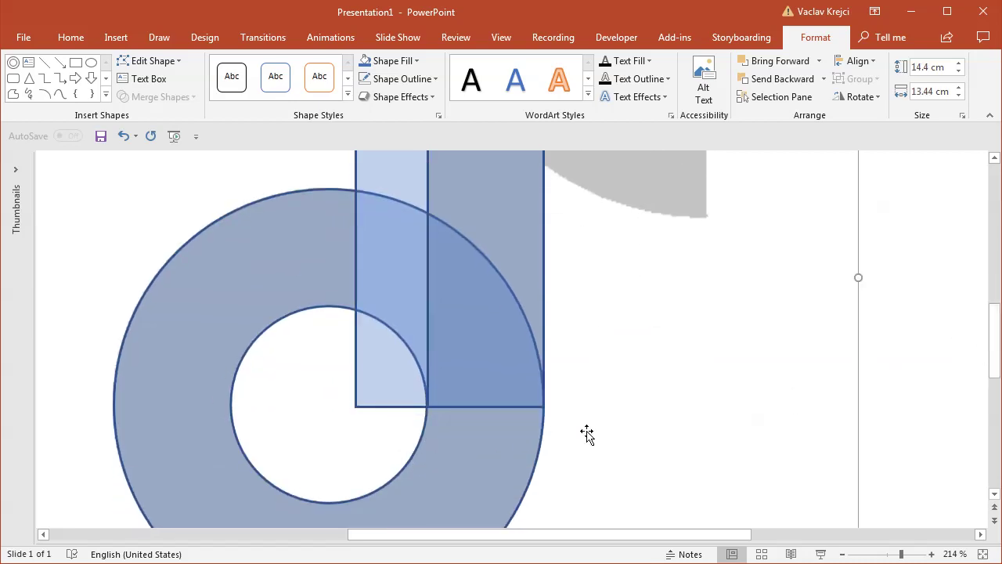
pyautogui.click(402, 365)
pyautogui.keyDown('shift'); pyautogui.click(486, 394); pyautogui.keyUp('shift')
pyautogui.click(607, 340)
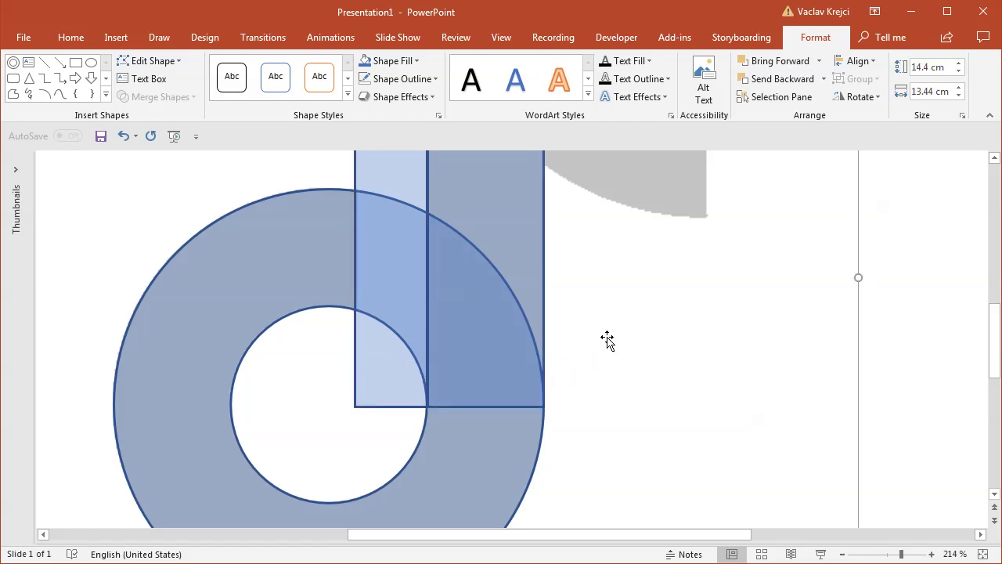
# - Duplicate the donut and place the copy over the note's upper hook, its inner left edge on the stem's right side
pyautogui.moveTo(994, 315); pyautogui.dragTo(994, 280)
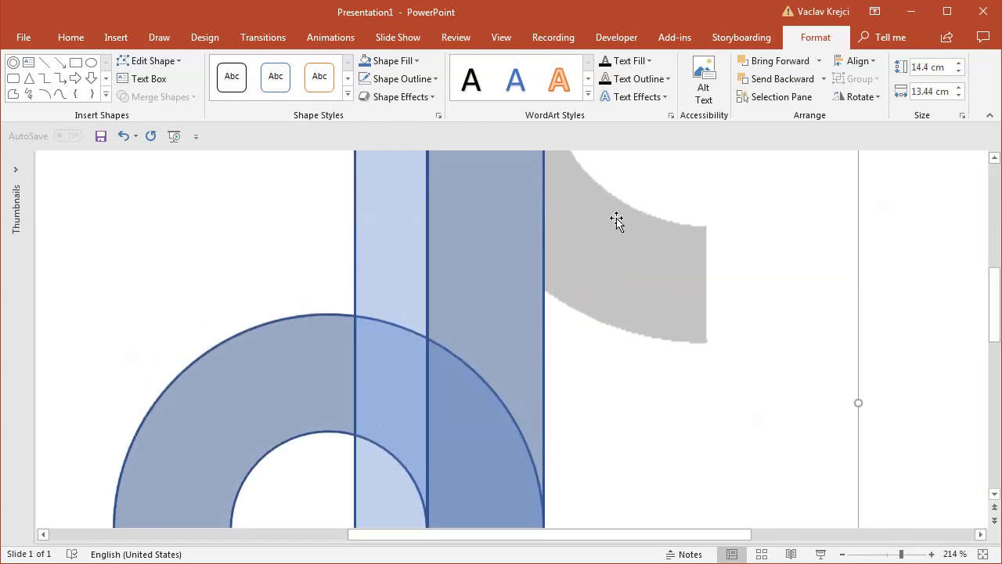
pyautogui.moveTo(899, 555); pyautogui.dragTo(893, 556)
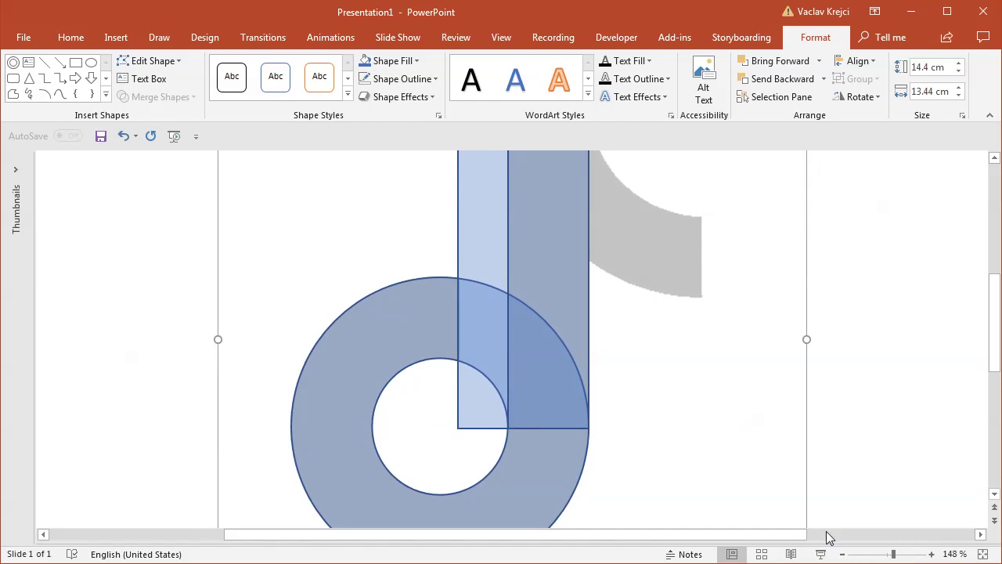
pyautogui.click(697, 532)
pyautogui.click(229, 422)
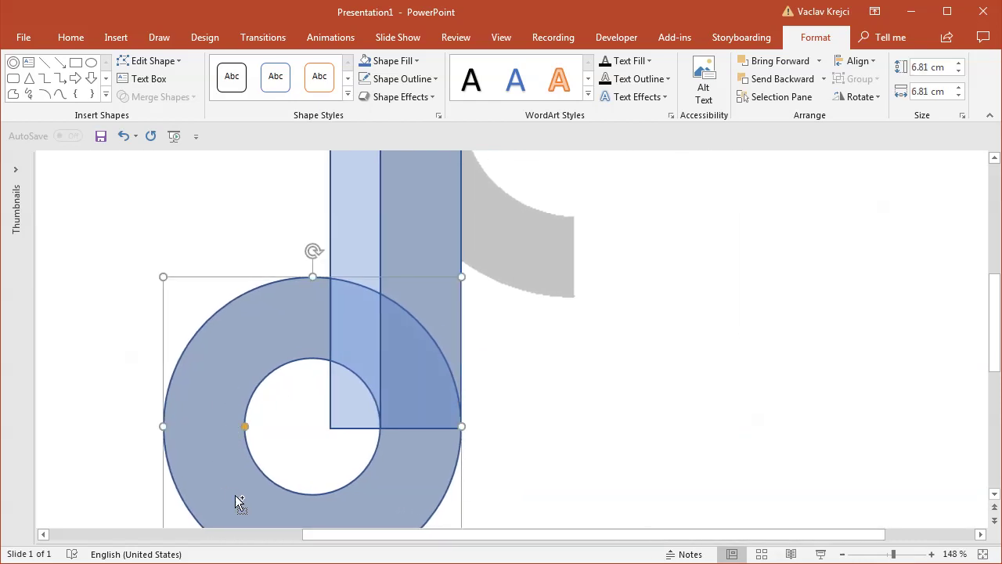
pyautogui.moveTo(237, 504); pyautogui.dragTo(500, 281)
pyautogui.moveTo(988, 312); pyautogui.dragTo(988, 243)
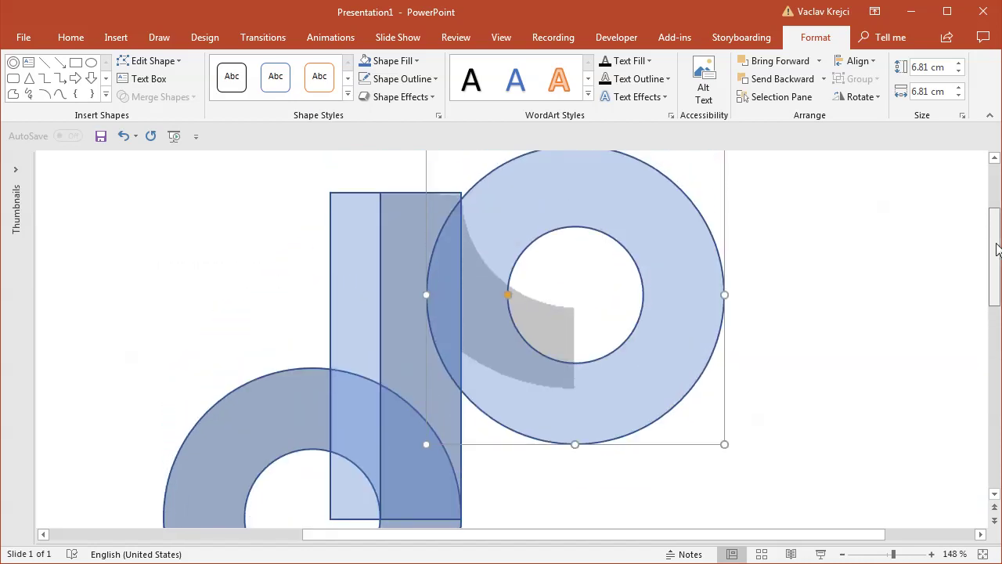
pyautogui.moveTo(666, 416); pyautogui.dragTo(620, 312)
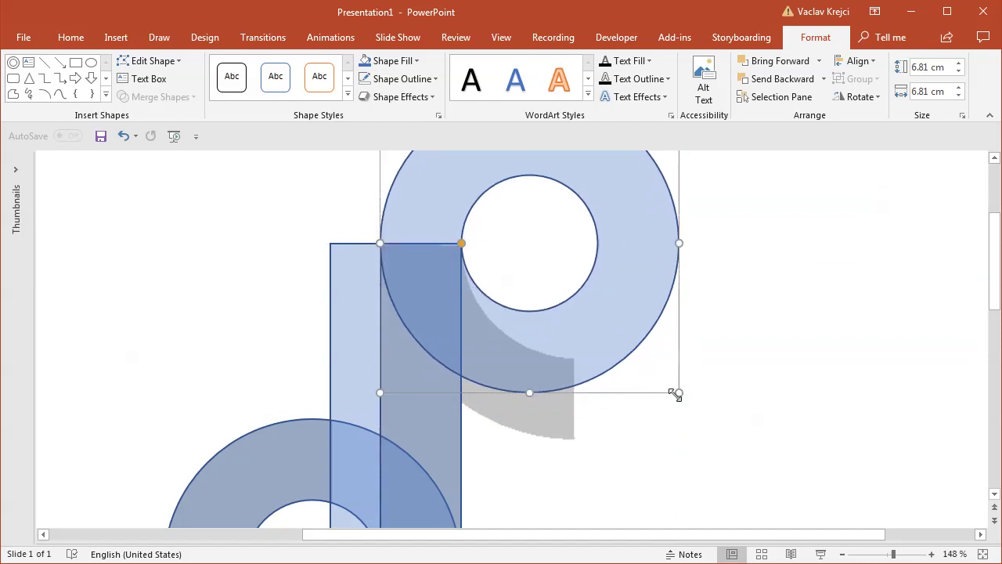
# - Enlarge the upper donut to 8.63 by 8.63 cm and widen its hole to match the hook's curves
pyautogui.moveTo(679, 392); pyautogui.dragTo(726, 429)
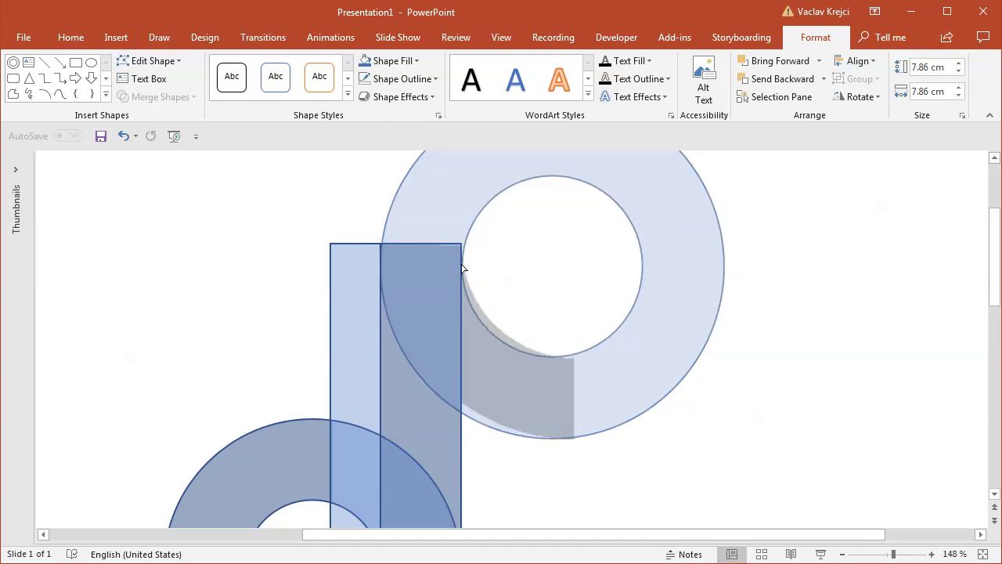
pyautogui.moveTo(587, 383); pyautogui.dragTo(588, 364)
pyautogui.moveTo(718, 419); pyautogui.dragTo(753, 439)
pyautogui.moveTo(671, 387); pyautogui.dragTo(678, 383)
pyautogui.moveTo(757, 438); pyautogui.dragTo(732, 432)
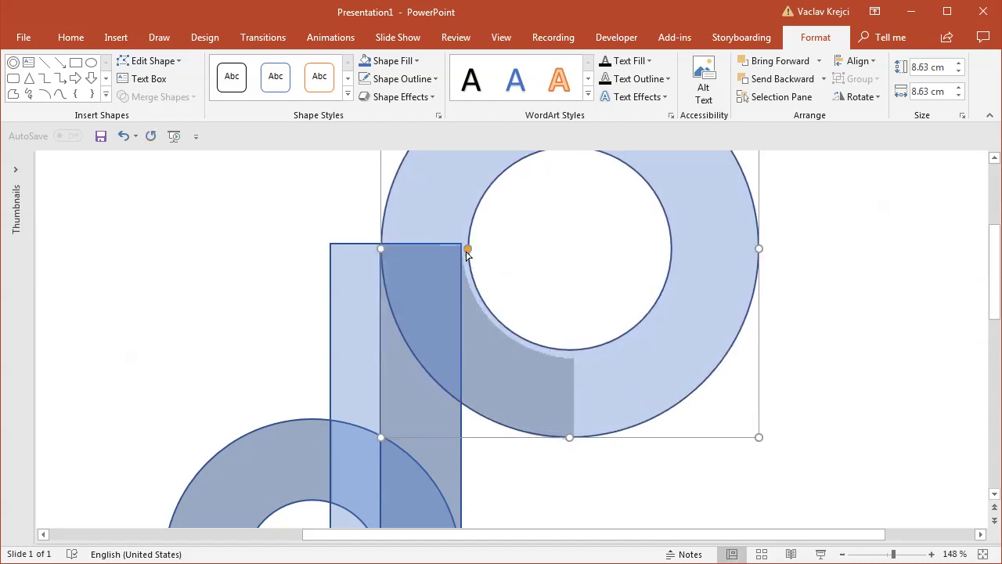
pyautogui.moveTo(467, 249); pyautogui.dragTo(461, 254)
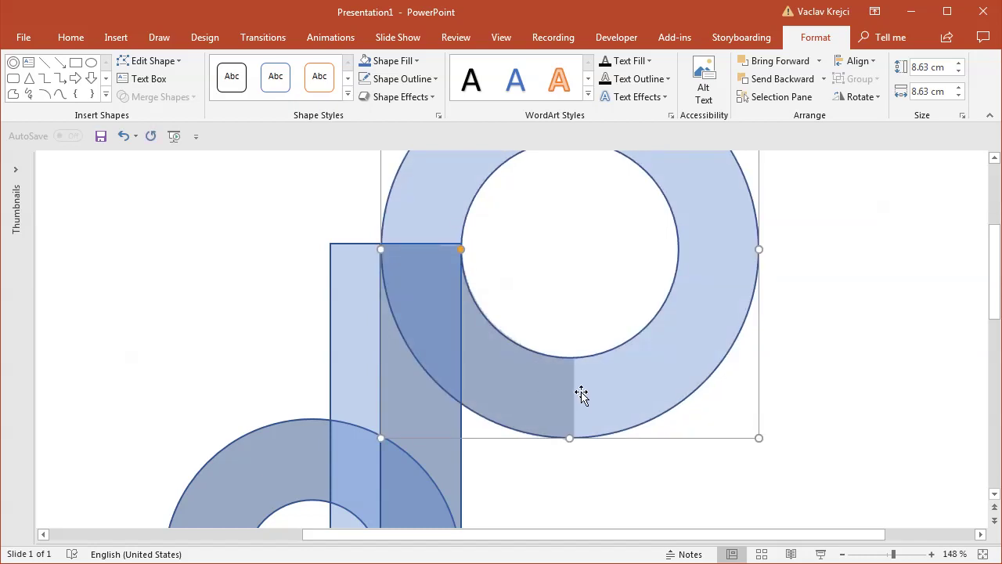
pyautogui.click(797, 493)
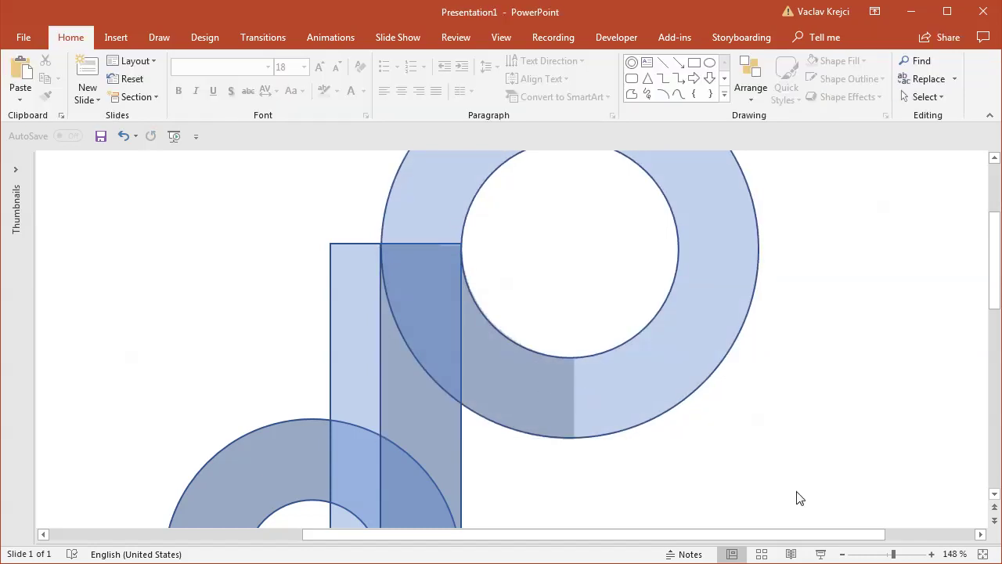
# - Duplicate the stem rectangle and reshape the copy into a wide block above the stem's top edge, covering the upper donut's top half
pyautogui.click(880, 553)
pyautogui.scroll(1, 991, 344)
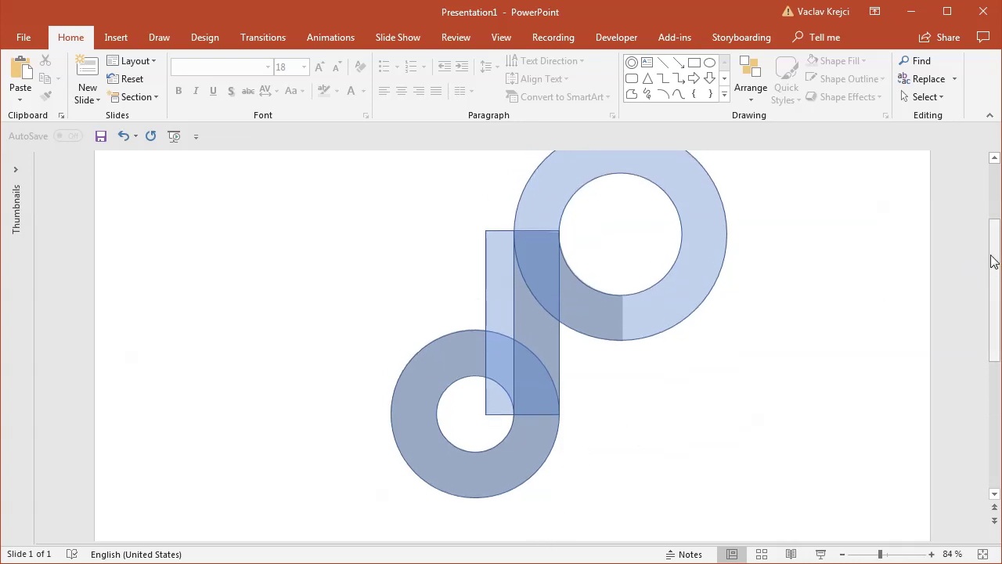
pyautogui.scroll(1, 978, 266)
pyautogui.click(522, 378)
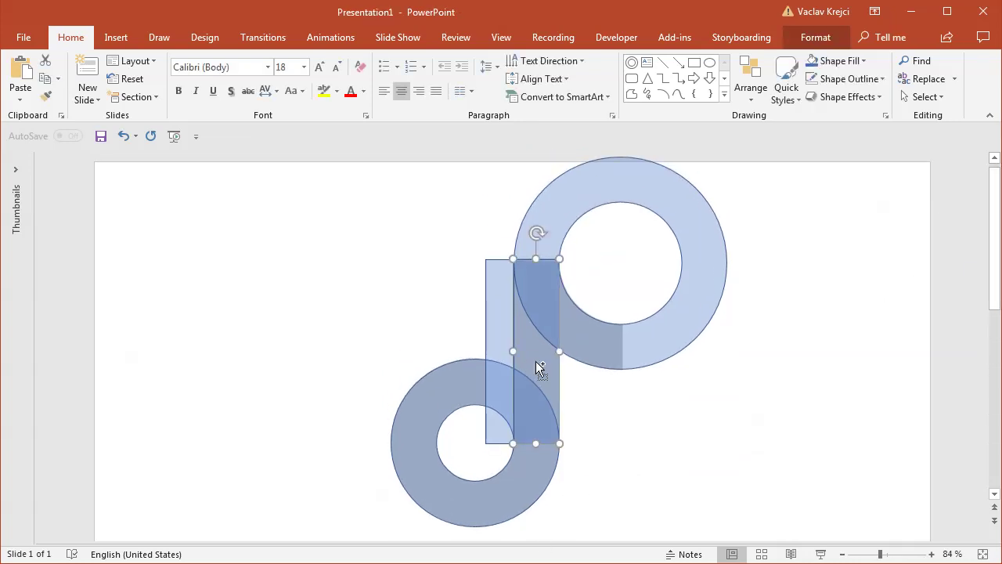
pyautogui.keyDown('ctrl'); pyautogui.moveTo(537, 368); pyautogui.dragTo(541, 358); pyautogui.keyUp('ctrl')
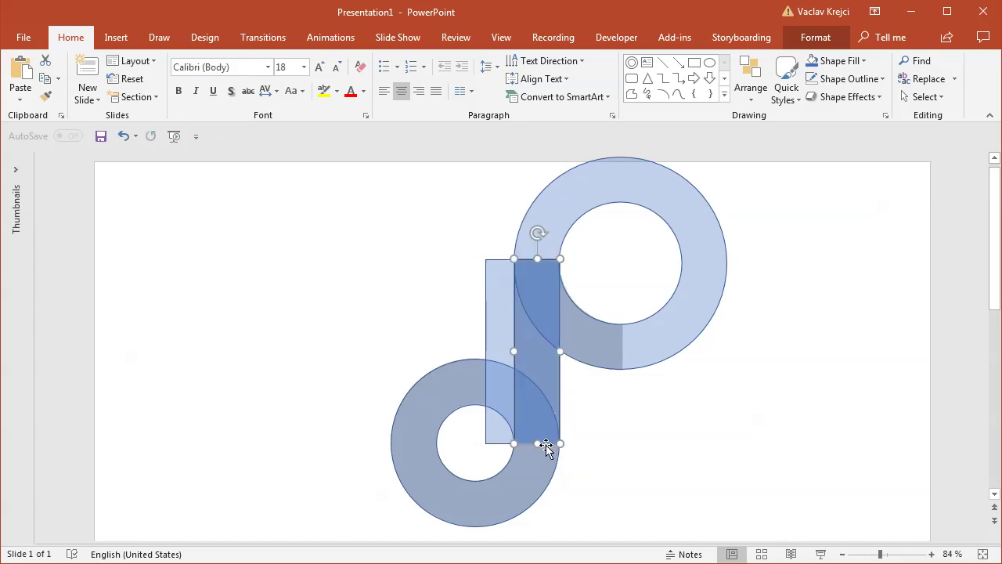
pyautogui.moveTo(539, 259); pyautogui.dragTo(549, 172)
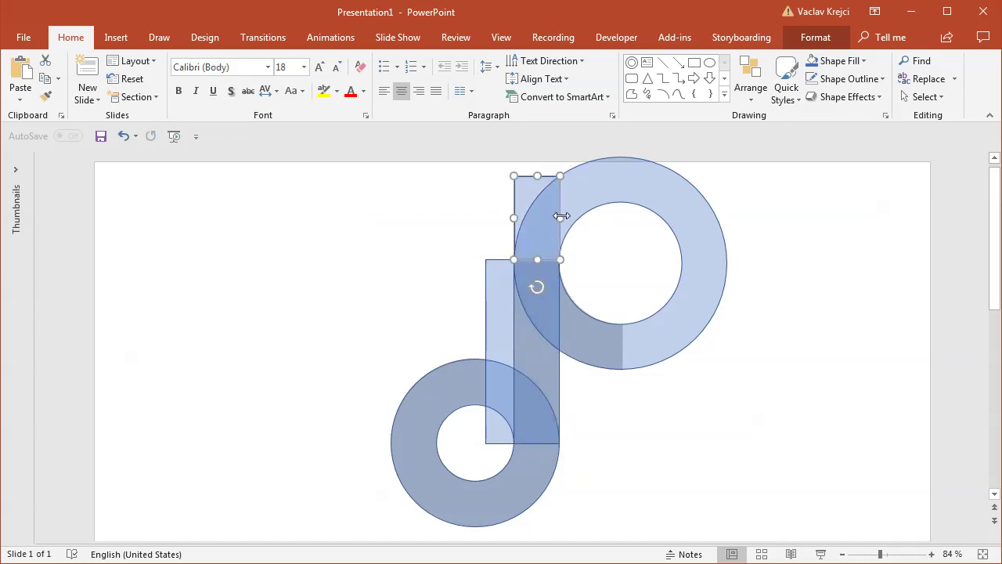
pyautogui.keyDown('ctrl'); pyautogui.moveTo(562, 216); pyautogui.dragTo(754, 224); pyautogui.keyUp('ctrl')
pyautogui.moveTo(537, 175)
pyautogui.mouseDown()
pyautogui.moveTo(537, 152)
pyautogui.moveTo(537, 174)
pyautogui.mouseUp()
# - Draw a rectangle about 10.6 cm high and 6.83 cm wide over the upper donut's right part, starting at the hook's end
pyautogui.click(116, 37)
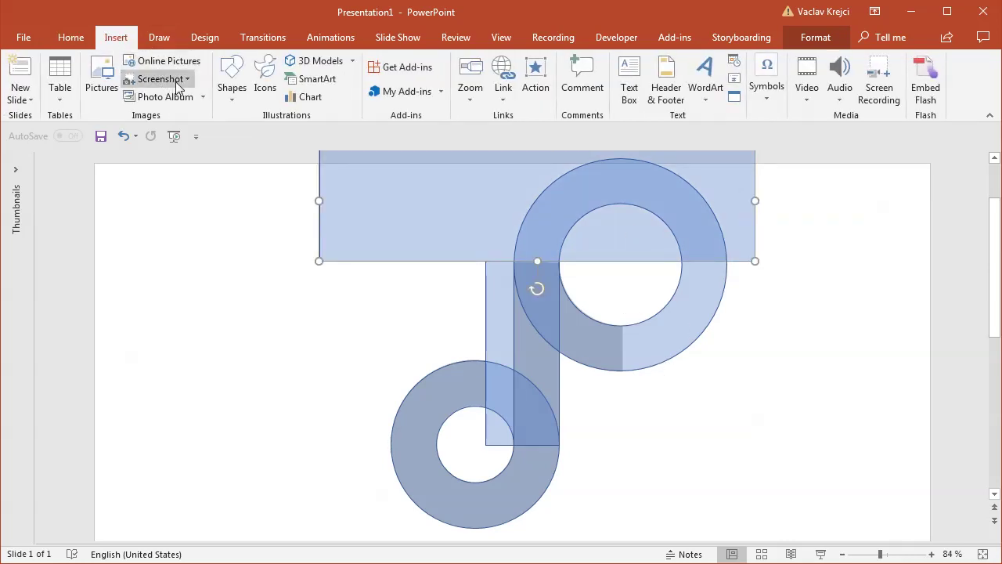
pyautogui.click(232, 78)
pyautogui.click(272, 133)
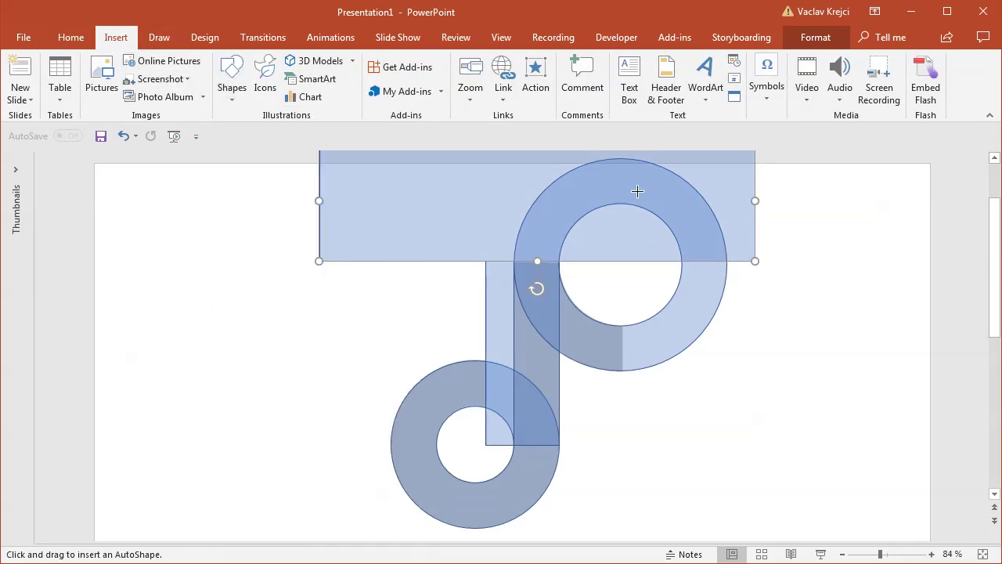
pyautogui.moveTo(613, 177); pyautogui.dragTo(781, 440)
pyautogui.moveTo(745, 402); pyautogui.dragTo(752, 404)
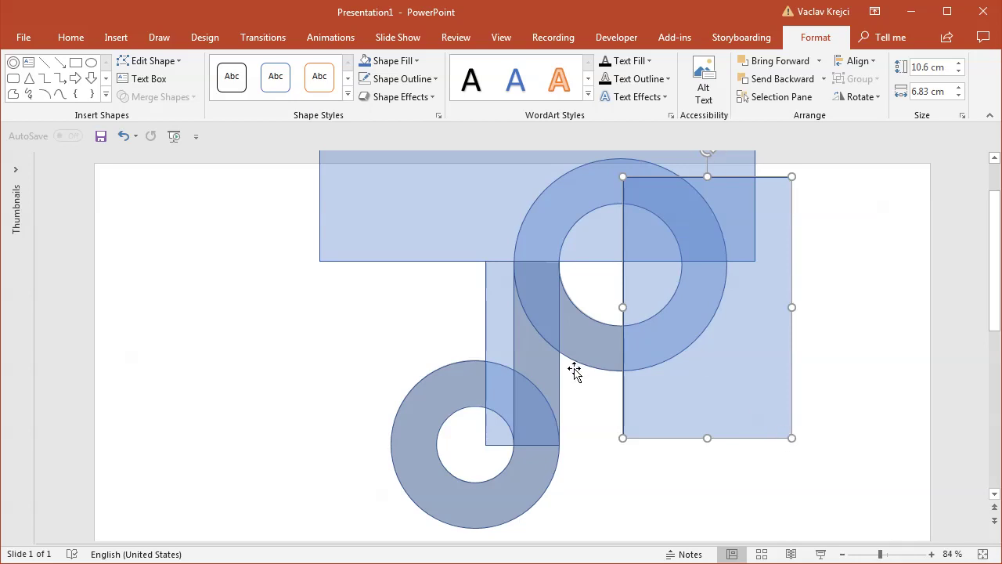
# - Merge the lower donut, stem rectangle and upper donut into one shape with Union
pyautogui.click(459, 398)
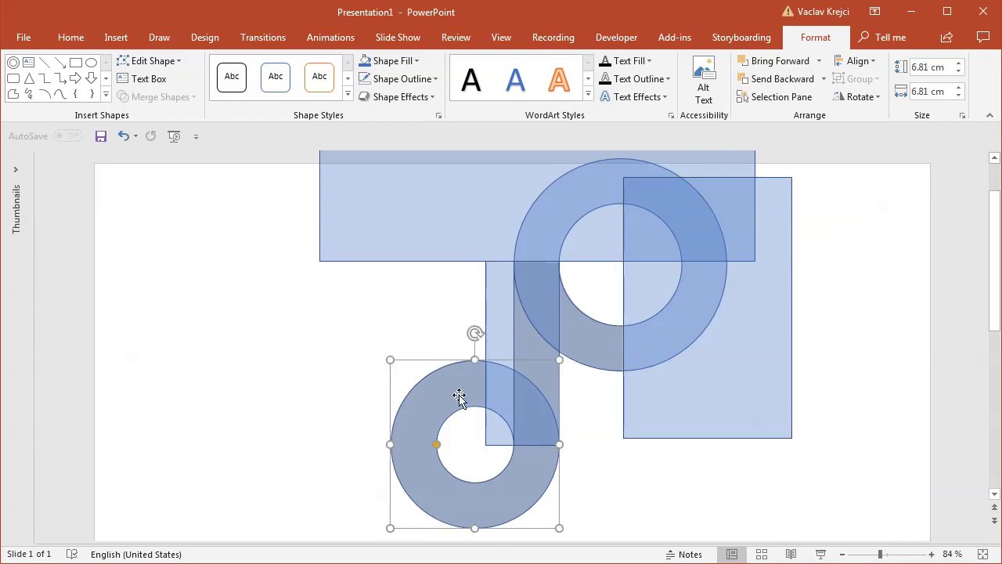
pyautogui.keyDown('shift'); pyautogui.click(529, 348); pyautogui.keyUp('shift')
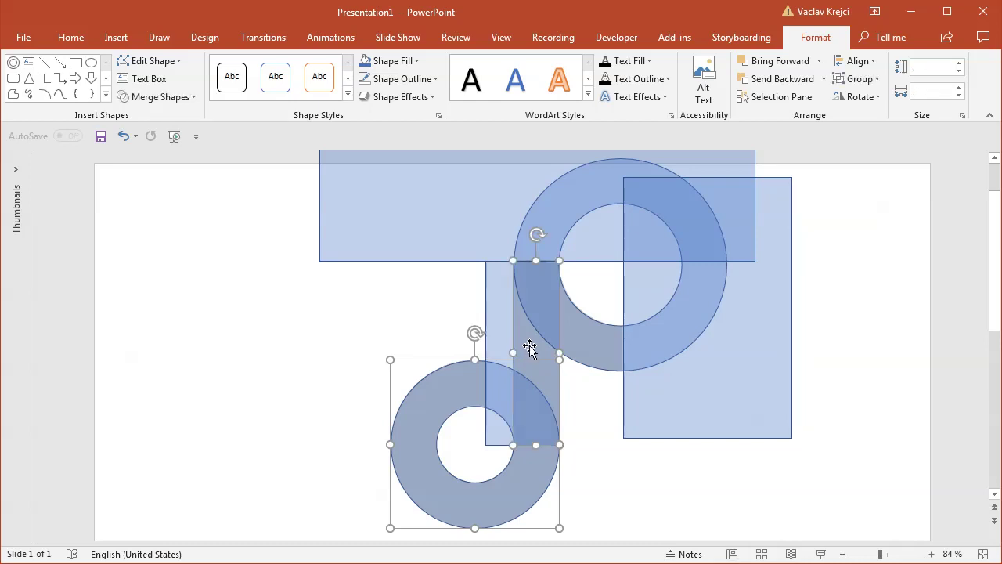
pyautogui.keyDown('shift'); pyautogui.click(597, 338); pyautogui.keyUp('shift')
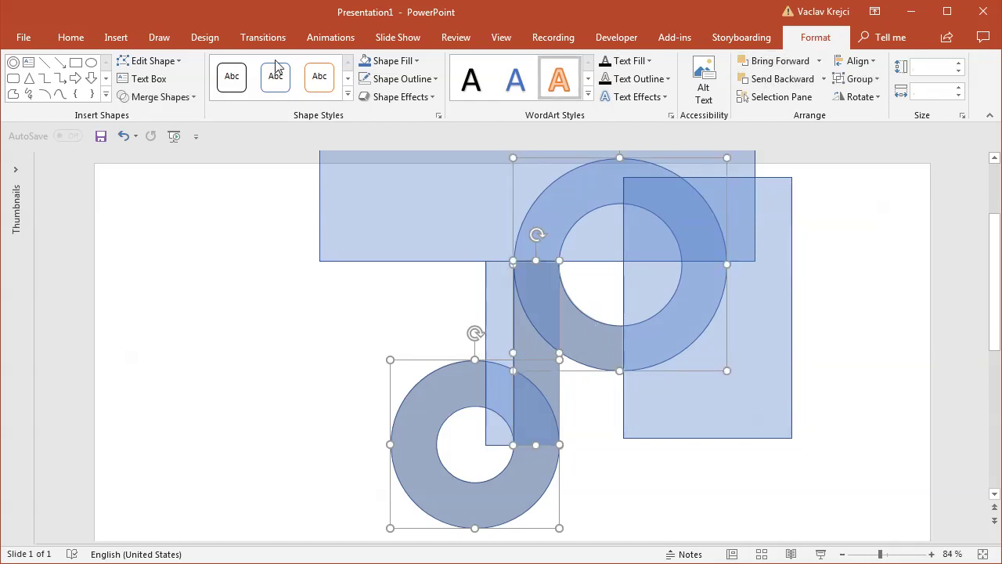
pyautogui.click(162, 97)
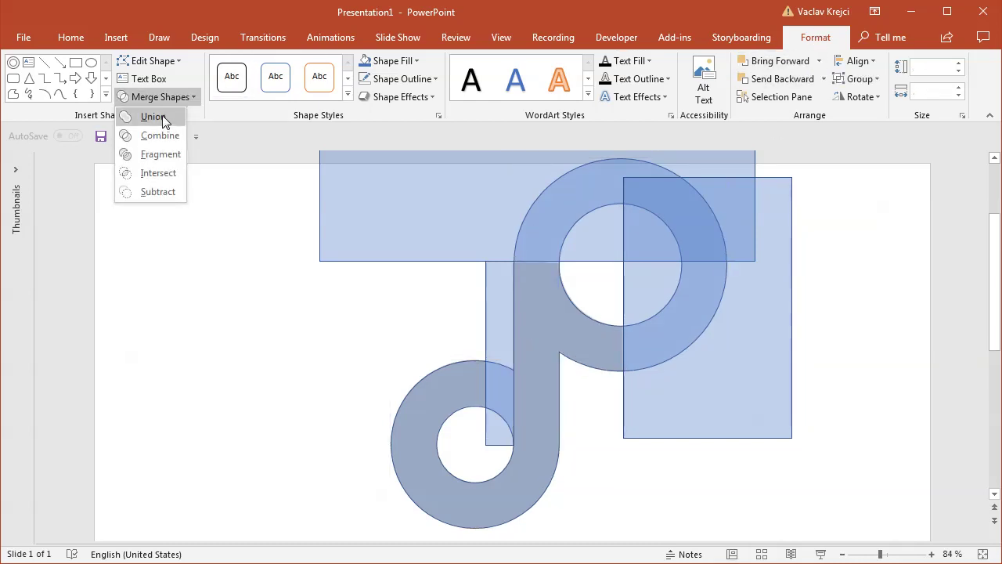
pyautogui.click(162, 116)
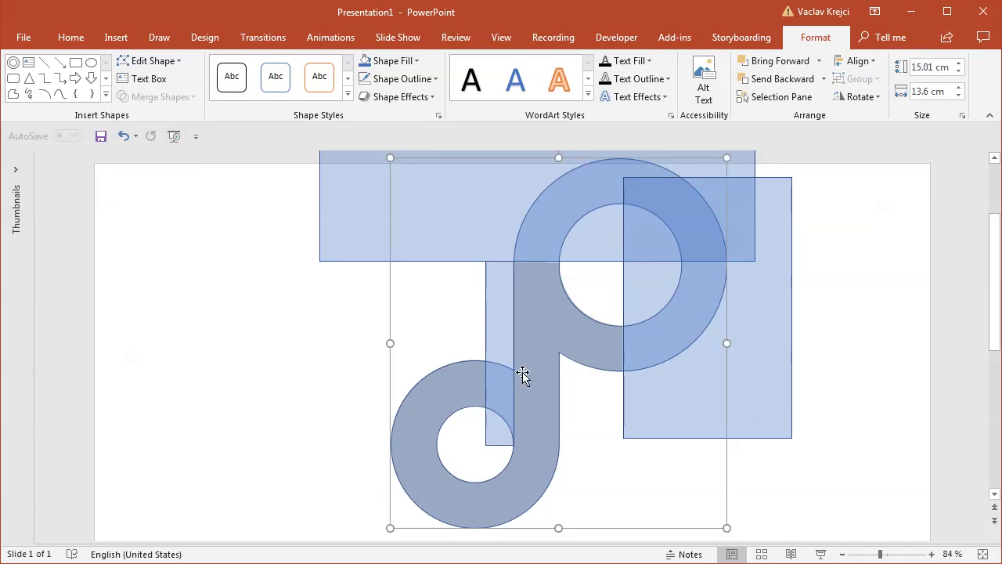
# - Subtract the narrow, upper and right rectangles from the merged shape to leave the note outline
pyautogui.keyDown('shift'); pyautogui.click(502, 321); pyautogui.keyUp('shift')
pyautogui.keyDown('shift'); pyautogui.click(473, 194); pyautogui.keyUp('shift')
pyautogui.keyDown('shift'); pyautogui.click(783, 334); pyautogui.keyUp('shift')
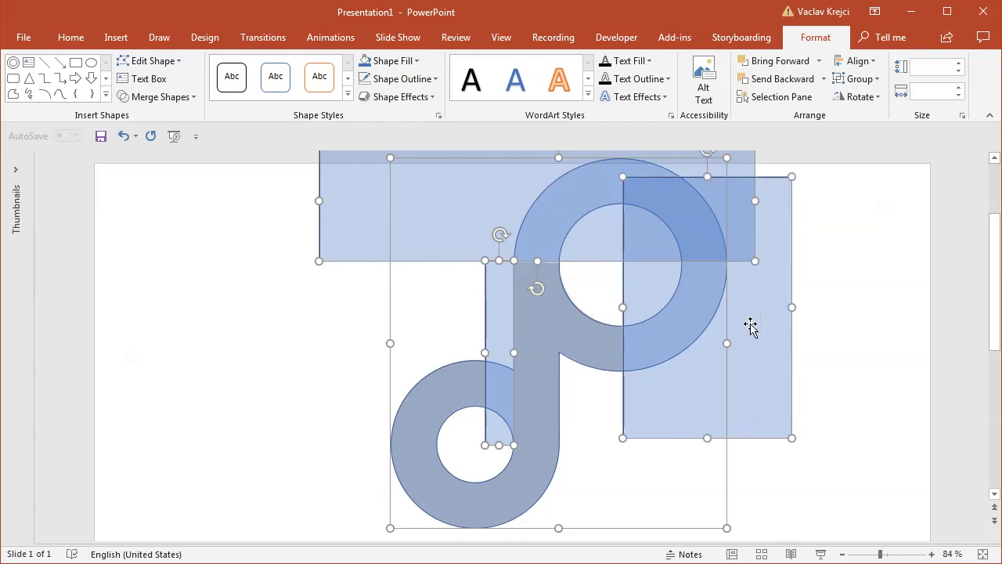
pyautogui.click(185, 97)
pyautogui.click(149, 193)
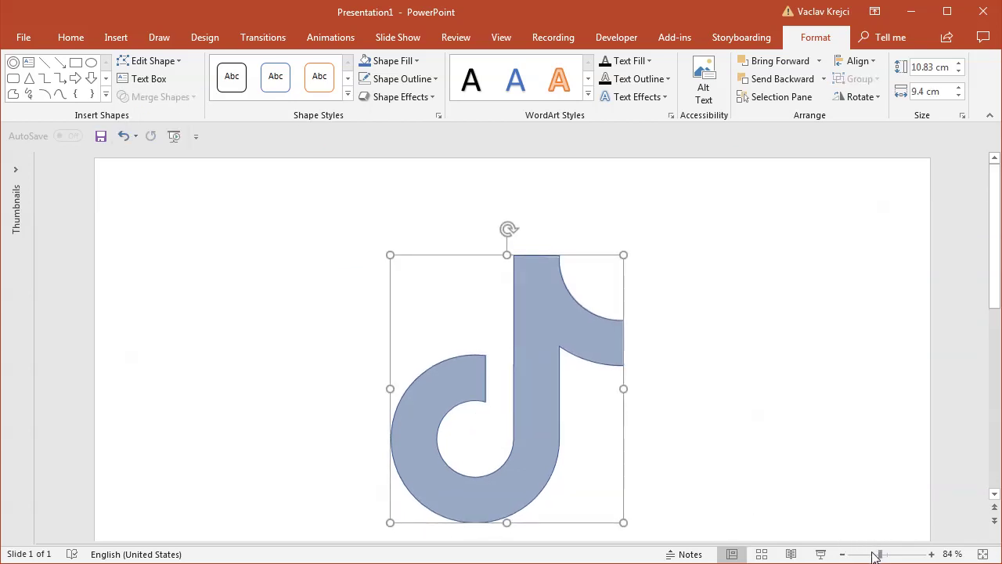
pyautogui.moveTo(875, 554); pyautogui.dragTo(869, 555)
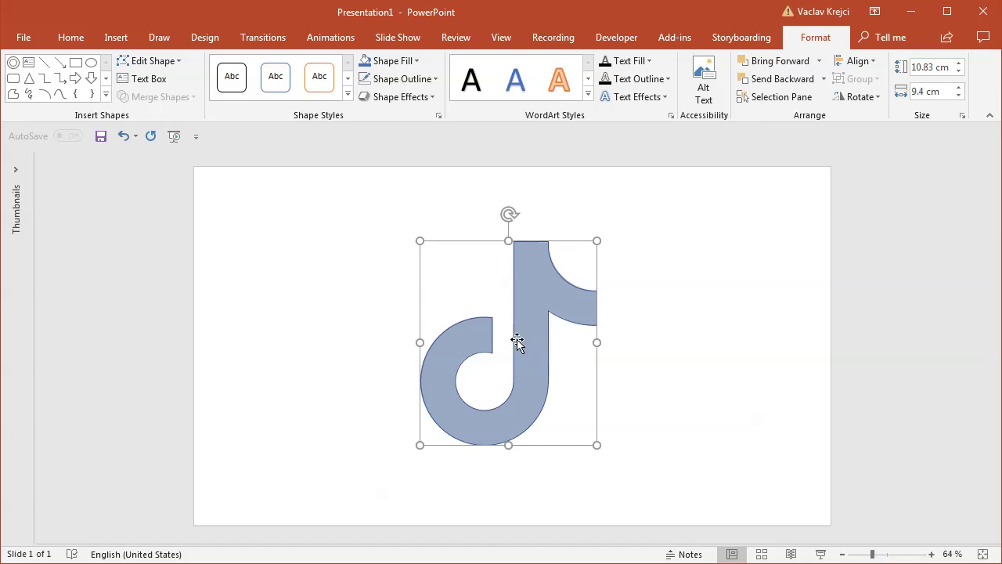
# - Select the reference picture in the Selection pane and reset it to its original full colours
pyautogui.click(490, 298)
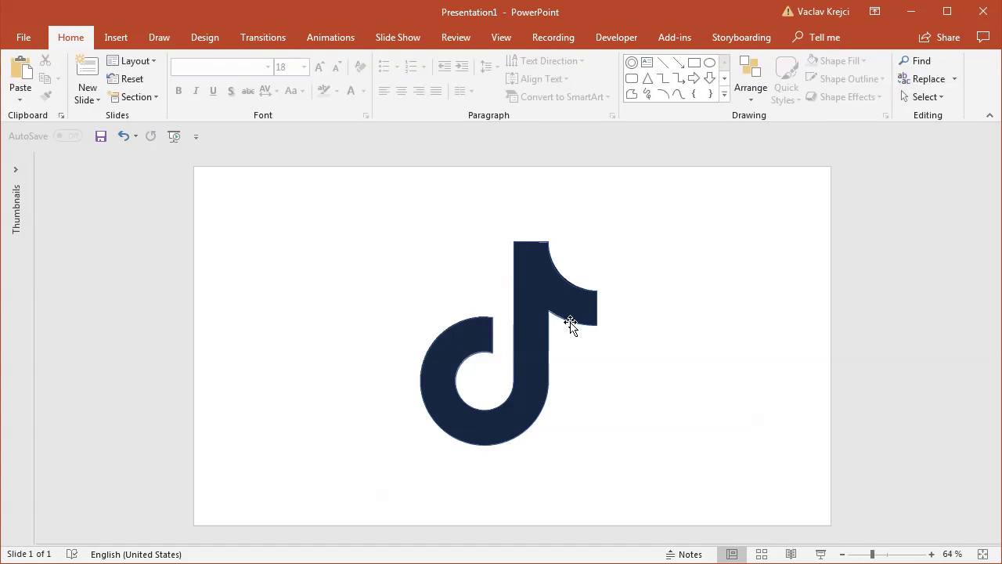
pyautogui.click(934, 97)
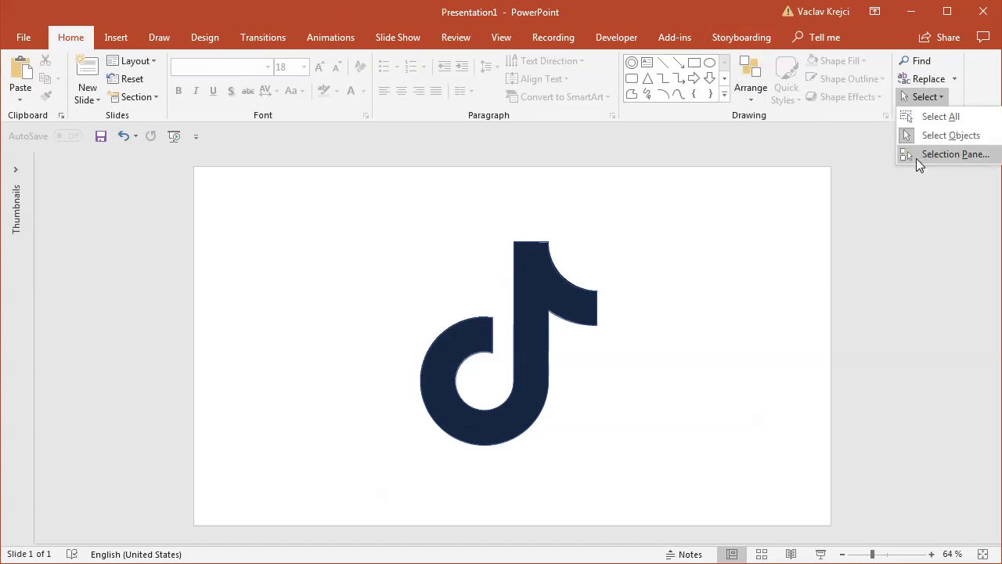
pyautogui.click(916, 157)
pyautogui.click(904, 252)
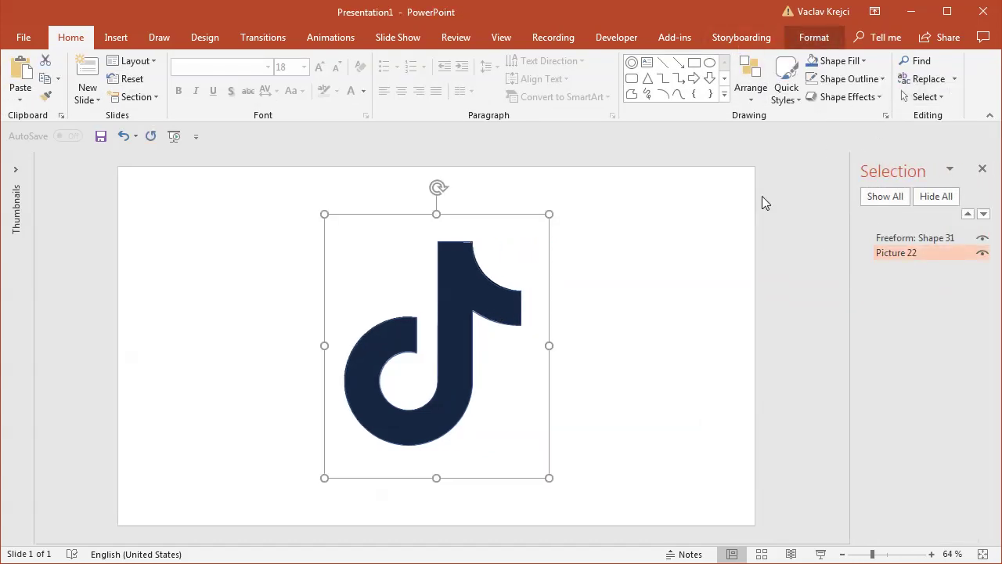
pyautogui.click(815, 37)
pyautogui.click(197, 98)
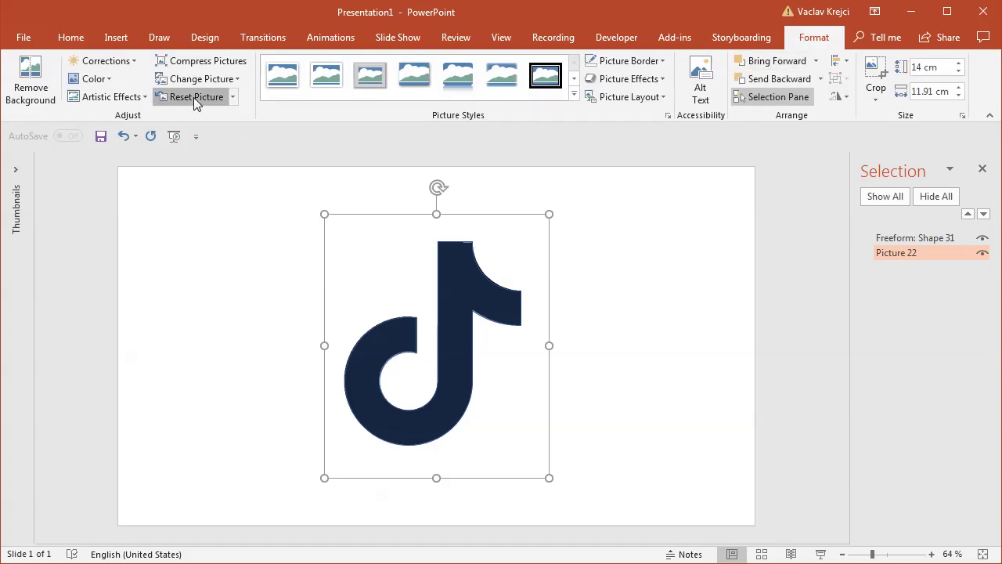
pyautogui.click(898, 556)
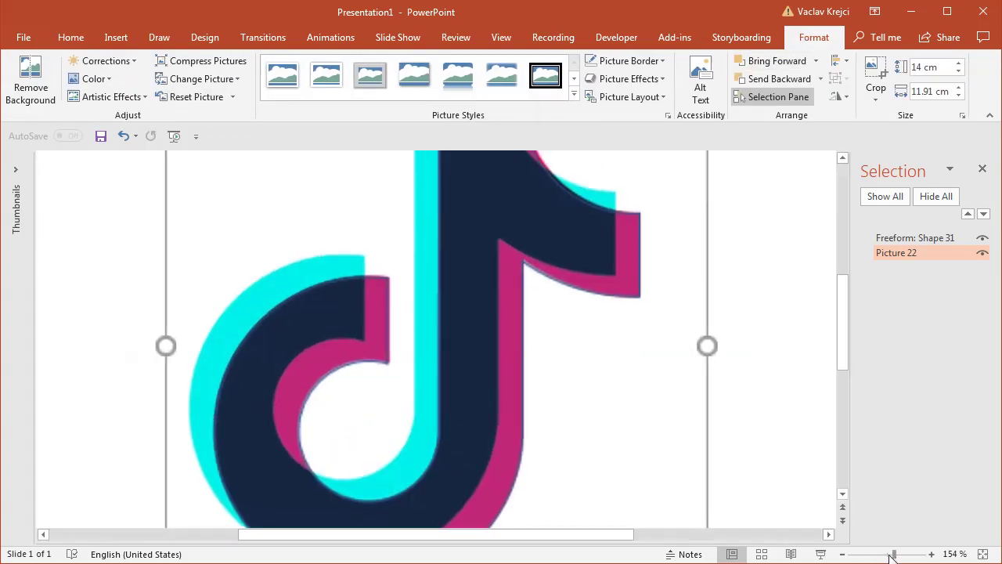
# - Duplicate the note outline and align the copy with the cyan note of the reference picture
pyautogui.moveTo(451, 354); pyautogui.dragTo(682, 369)
pyautogui.click(126, 135)
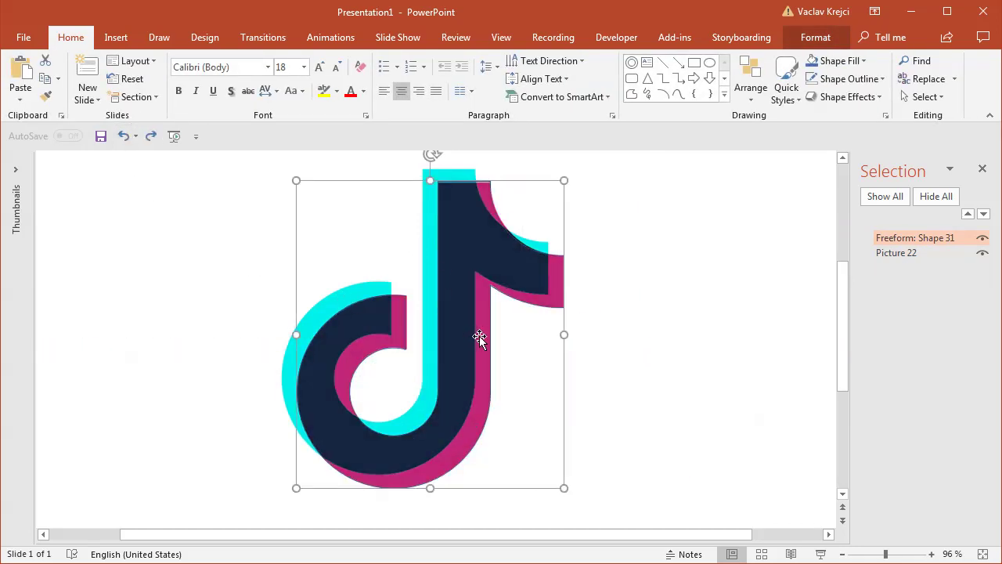
pyautogui.hotkey('ctrl', 'v')
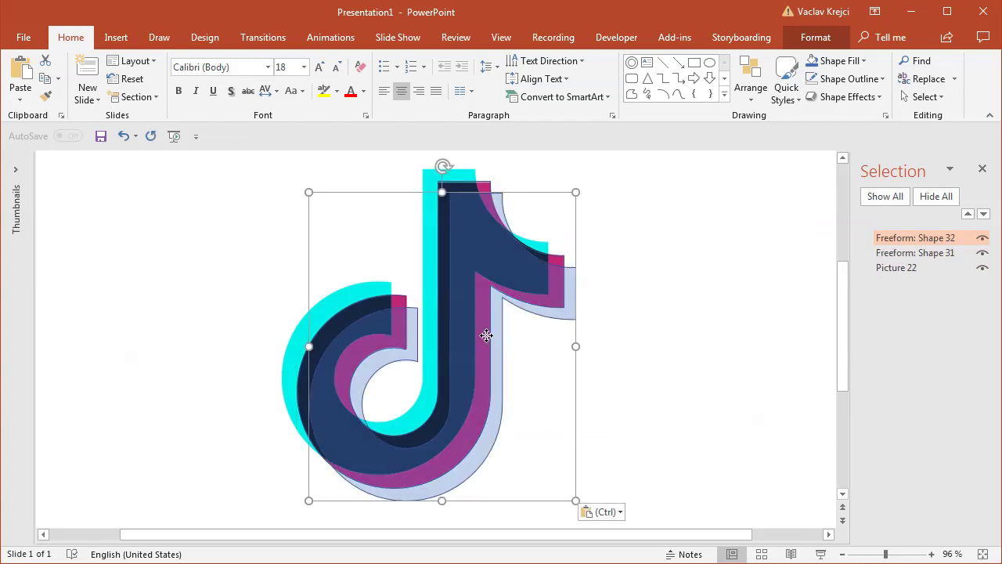
pyautogui.moveTo(486, 336); pyautogui.dragTo(460, 313)
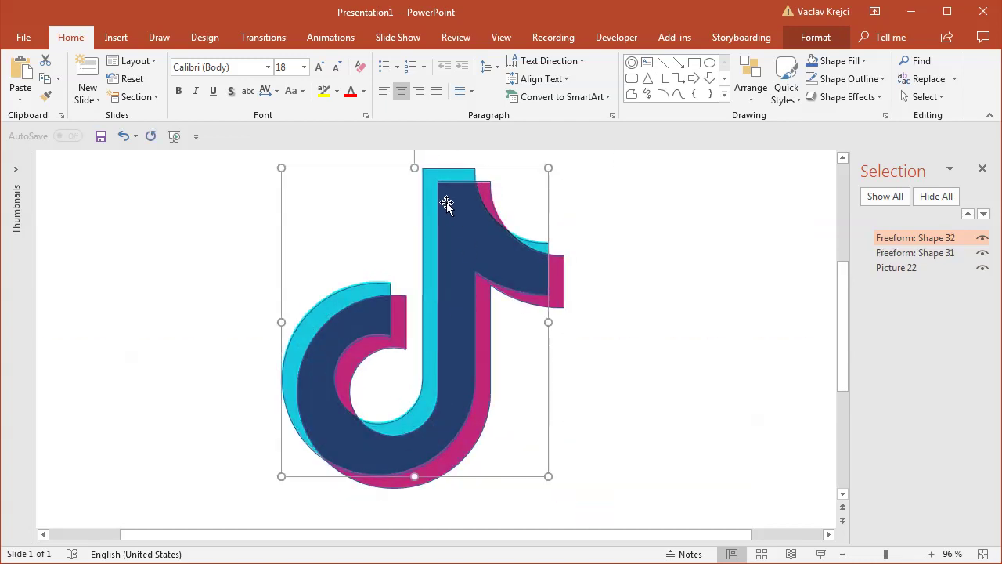
# - Separate both note outlines from the reference picture so they stand side by side on the slide
pyautogui.moveTo(883, 554); pyautogui.dragTo(877, 554)
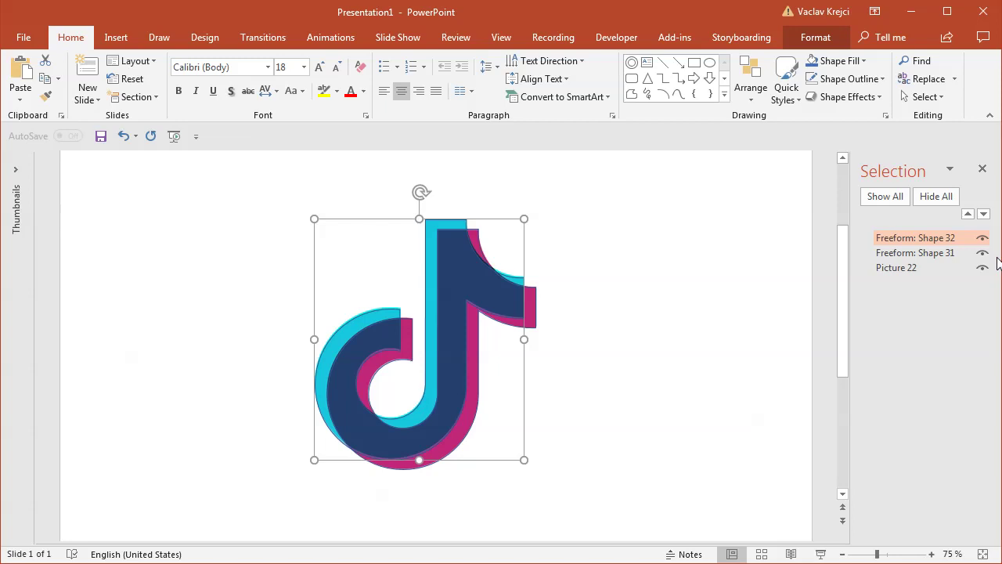
pyautogui.click(936, 253)
pyautogui.keyDown('ctrl'); pyautogui.click(920, 238); pyautogui.keyUp('ctrl')
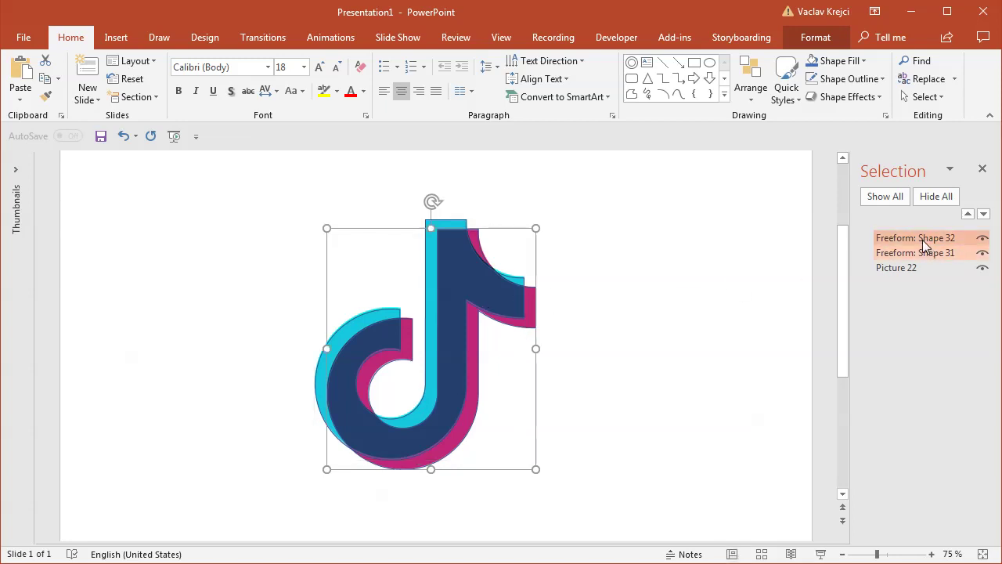
pyautogui.moveTo(459, 257); pyautogui.dragTo(351, 271)
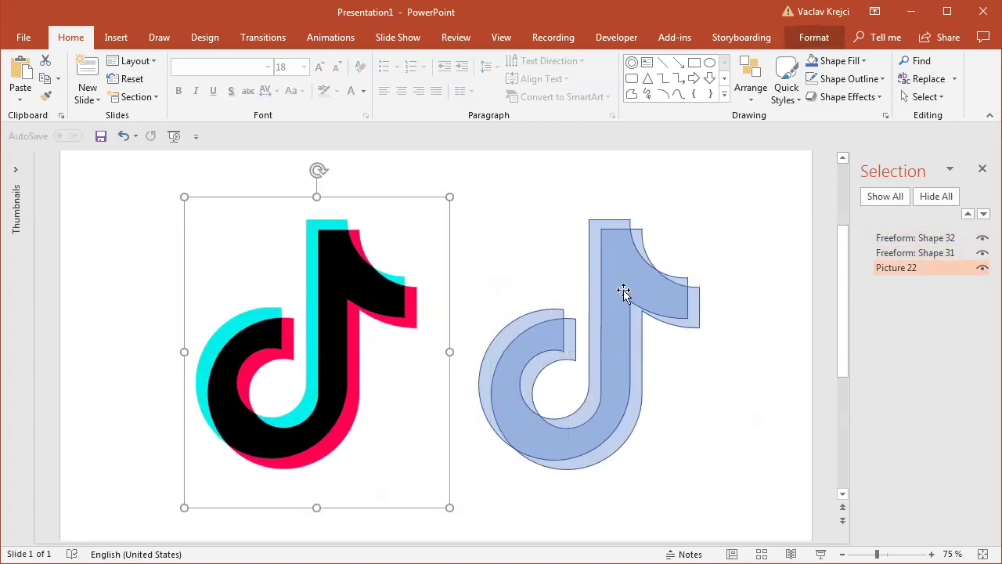
# - Fill the front note outline with the cyan sampled from the reference picture using the Eyedropper
pyautogui.click(608, 235)
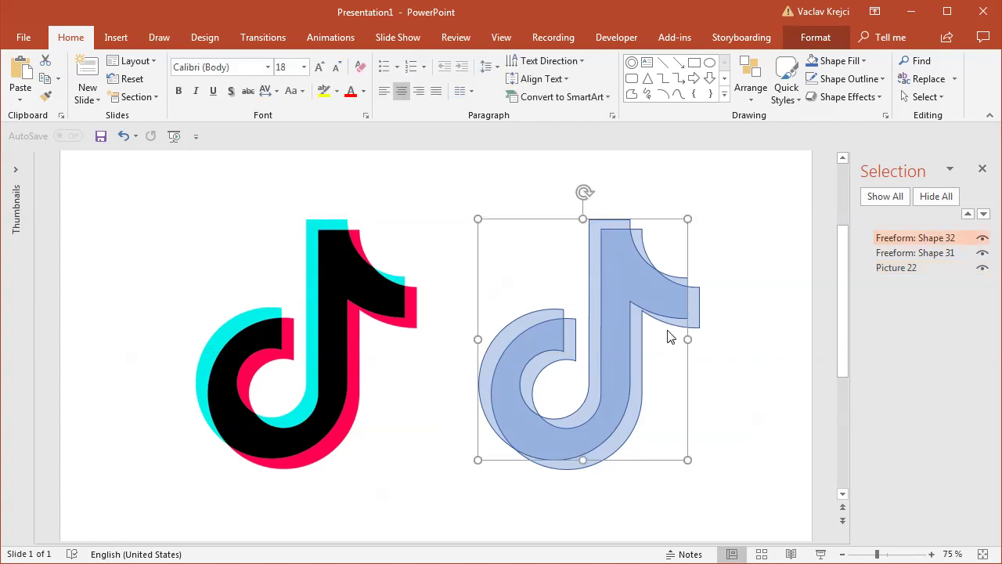
pyautogui.click(694, 320)
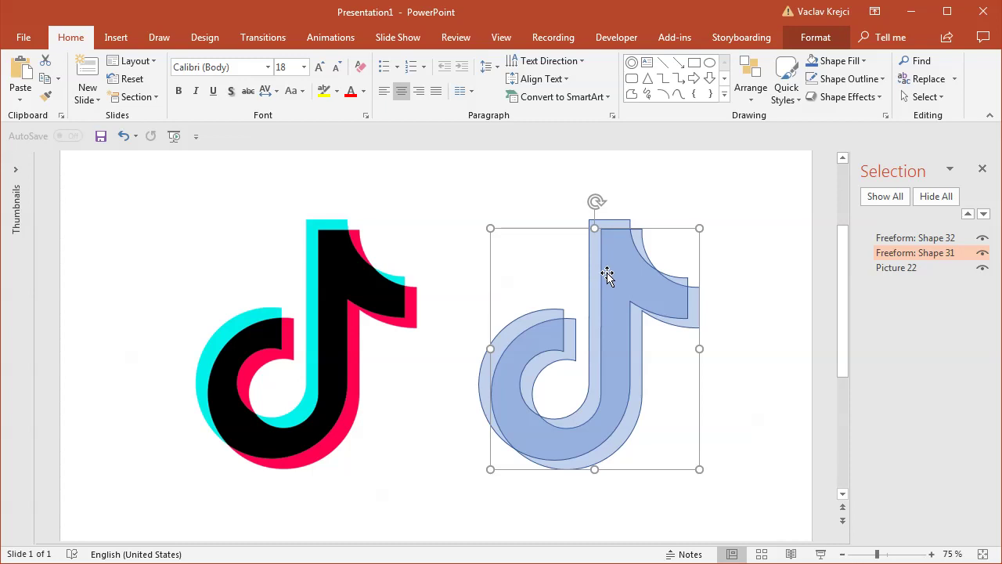
pyautogui.click(605, 224)
pyautogui.rightClick(605, 224)
pyautogui.click(815, 37)
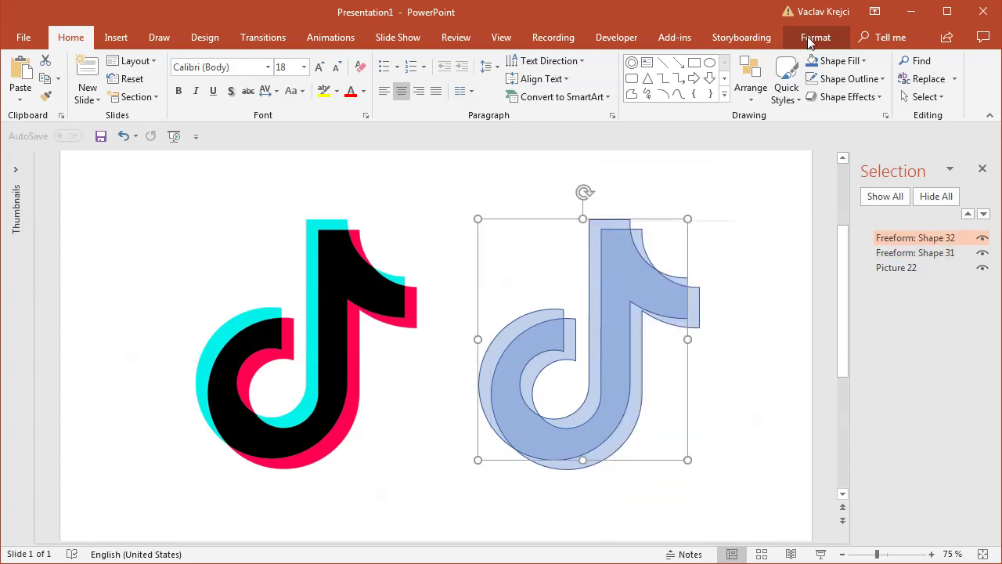
pyautogui.click(395, 61)
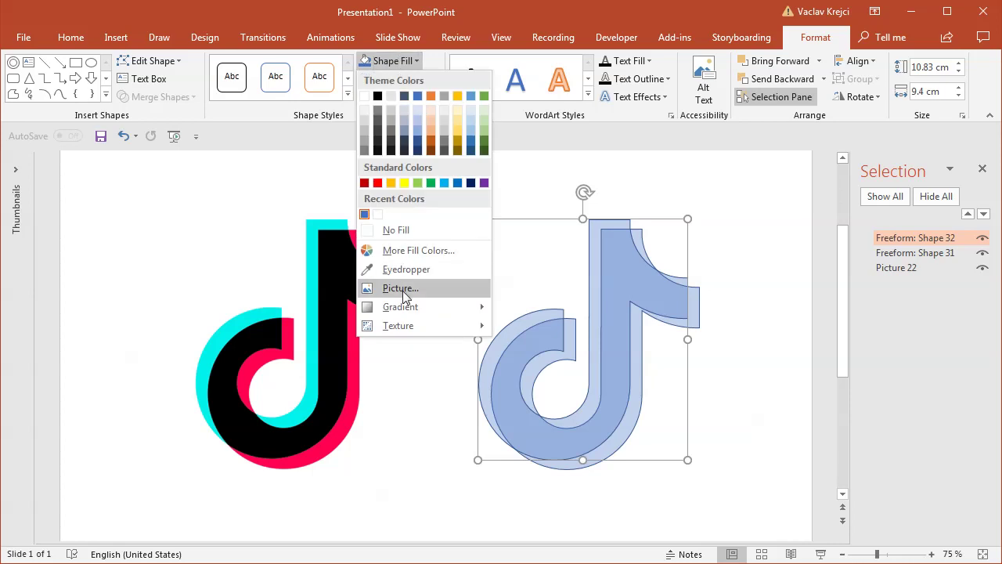
pyautogui.click(395, 269)
pyautogui.click(331, 226)
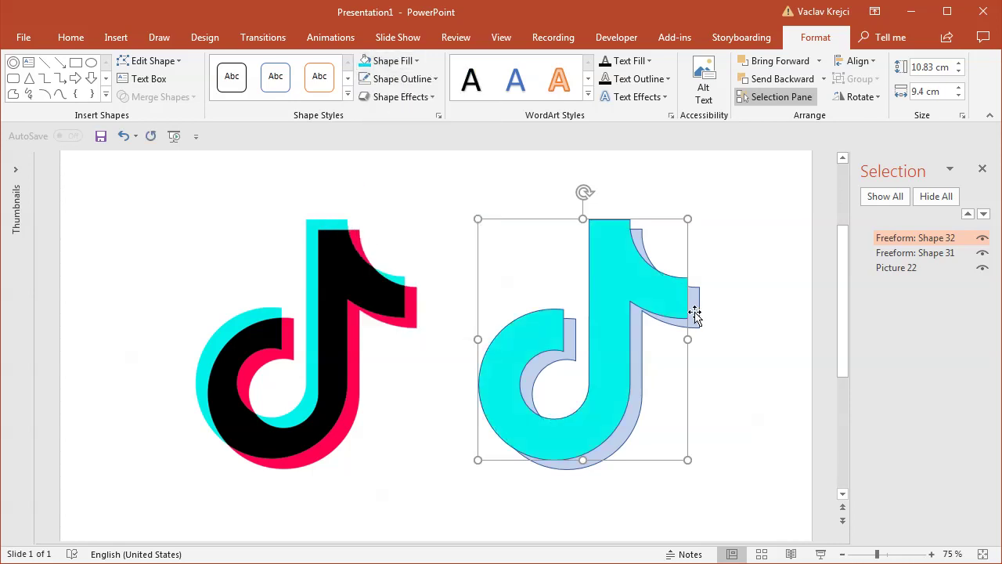
# - Fill the rear note outline with the red sampled from the reference picture using the Eyedropper
pyautogui.click(697, 309)
pyautogui.click(391, 61)
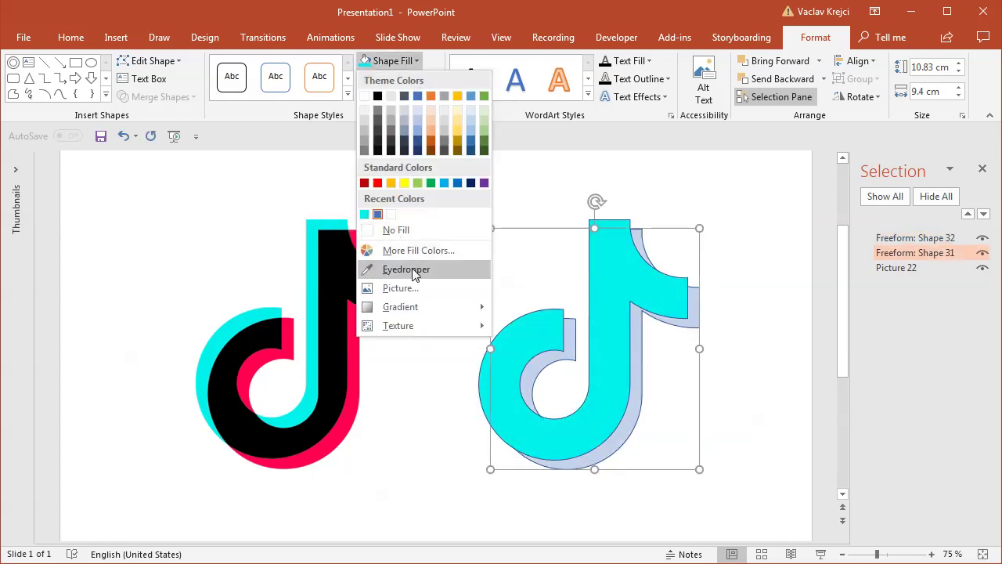
pyautogui.click(395, 269)
pyautogui.click(411, 269)
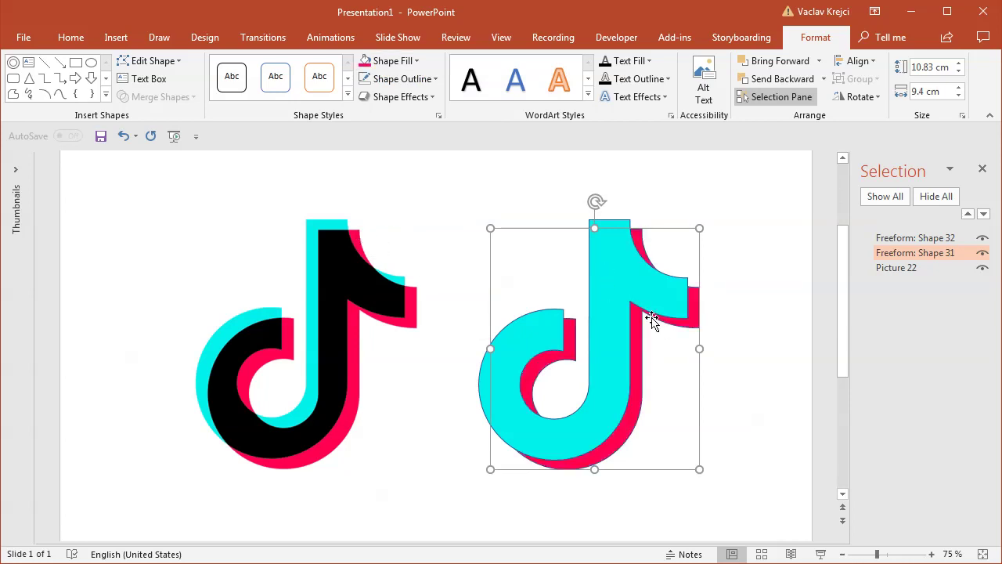
# - Split the overlapping cyan and red notes into separate pieces with Fragment
pyautogui.click(610, 271)
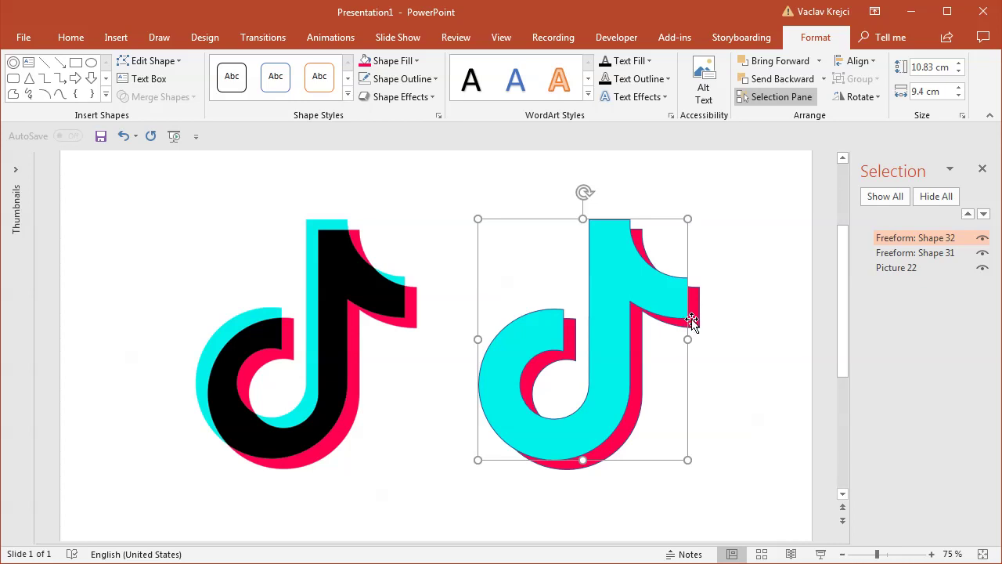
pyautogui.keyDown('shift'); pyautogui.click(693, 318); pyautogui.keyUp('shift')
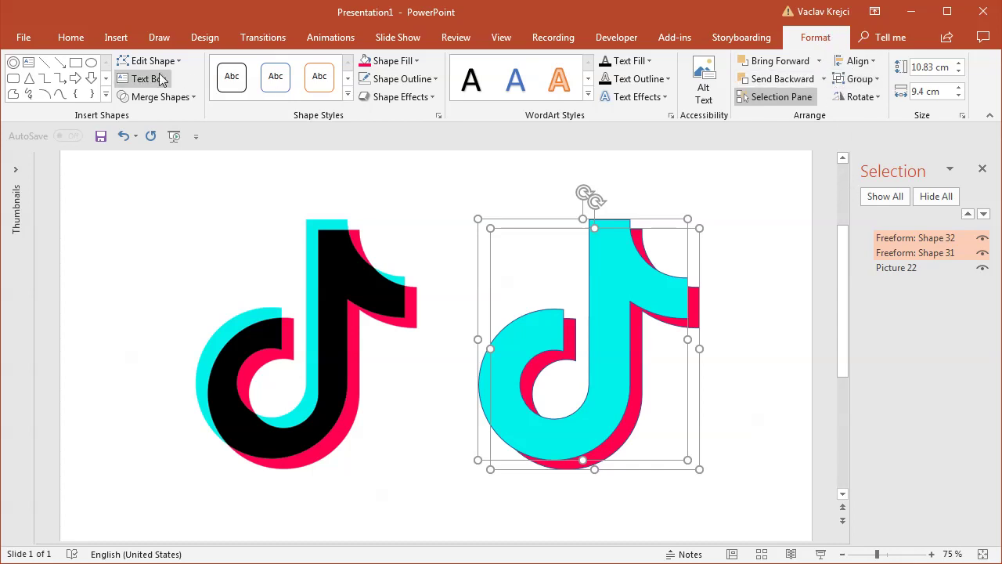
pyautogui.click(157, 96)
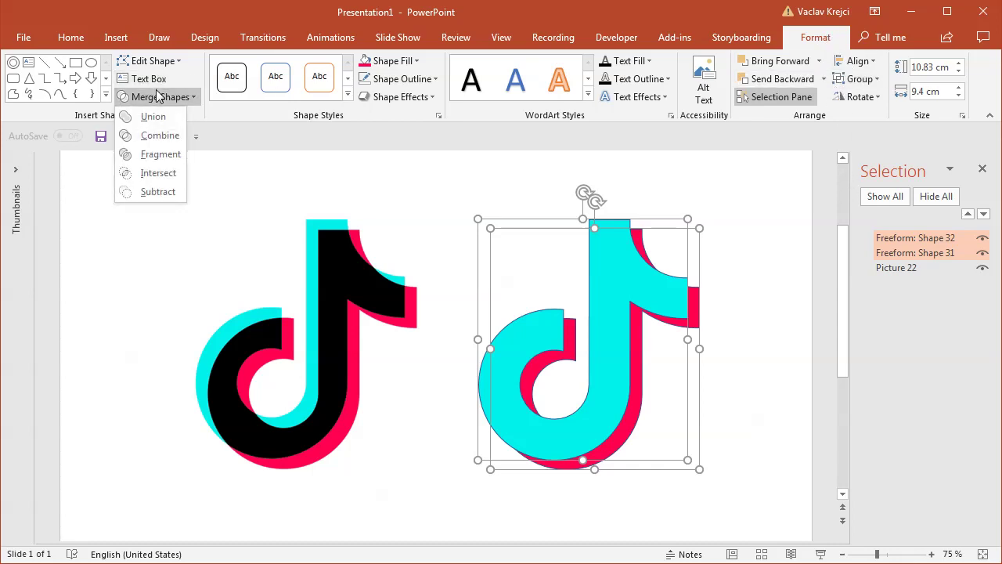
pyautogui.click(153, 155)
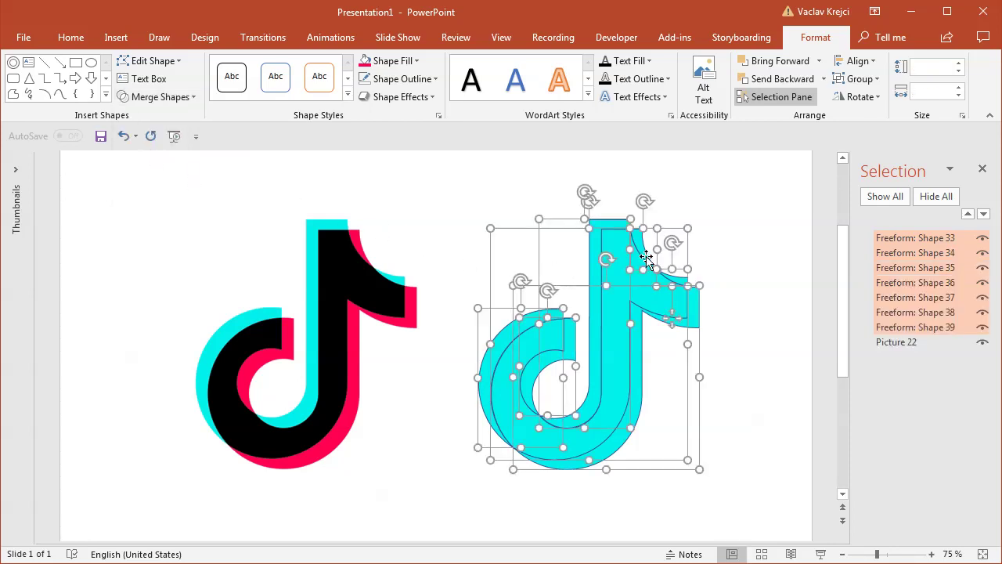
pyautogui.click(734, 249)
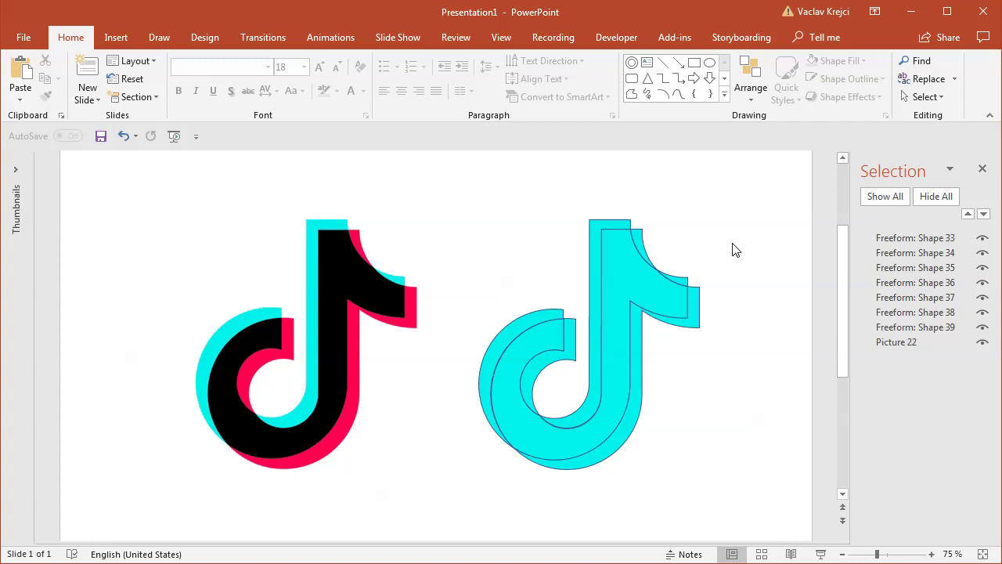
# - Fill the central overlapping note piece with the black sampled from the reference picture
pyautogui.click(641, 275)
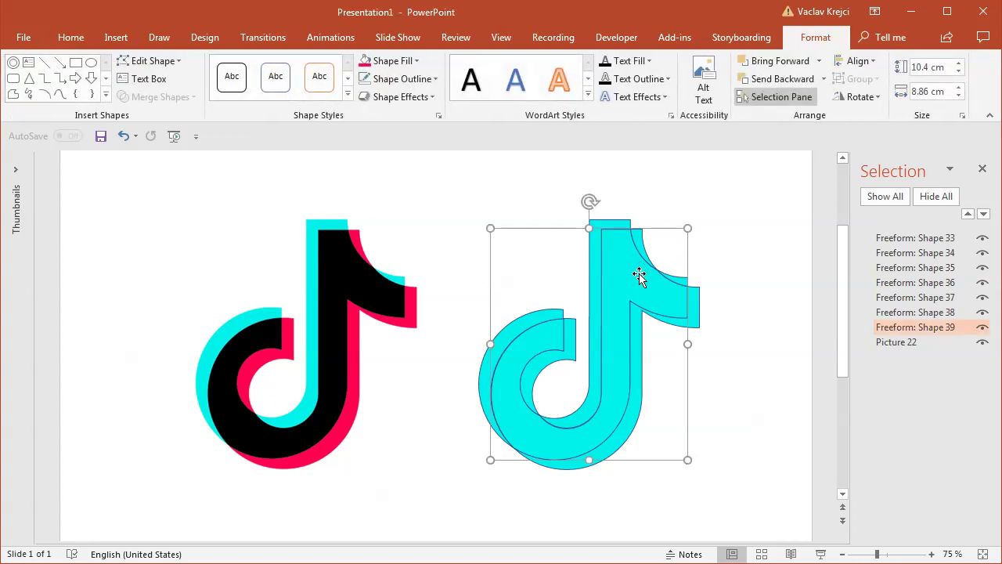
pyautogui.click(415, 61)
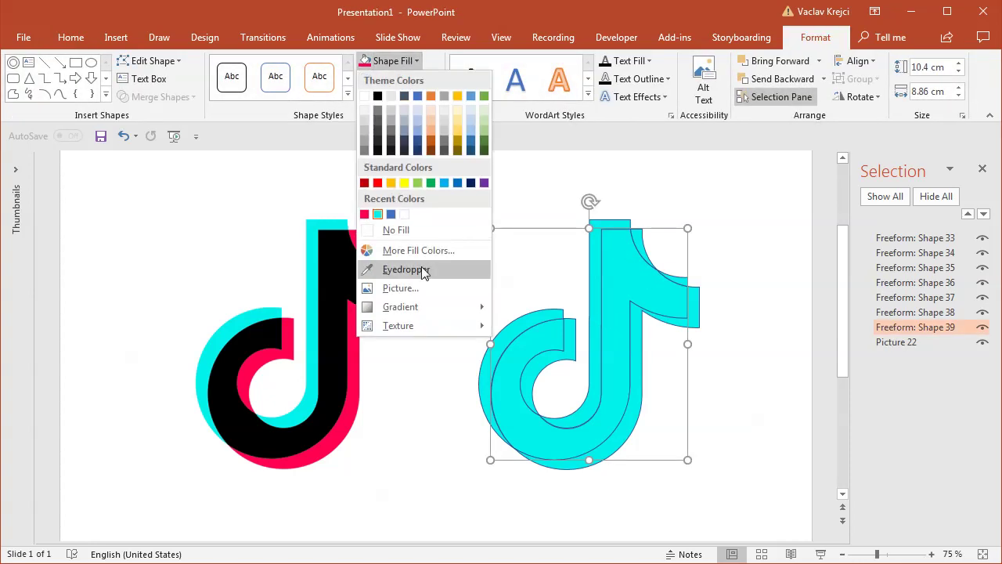
pyautogui.click(421, 271)
pyautogui.click(343, 245)
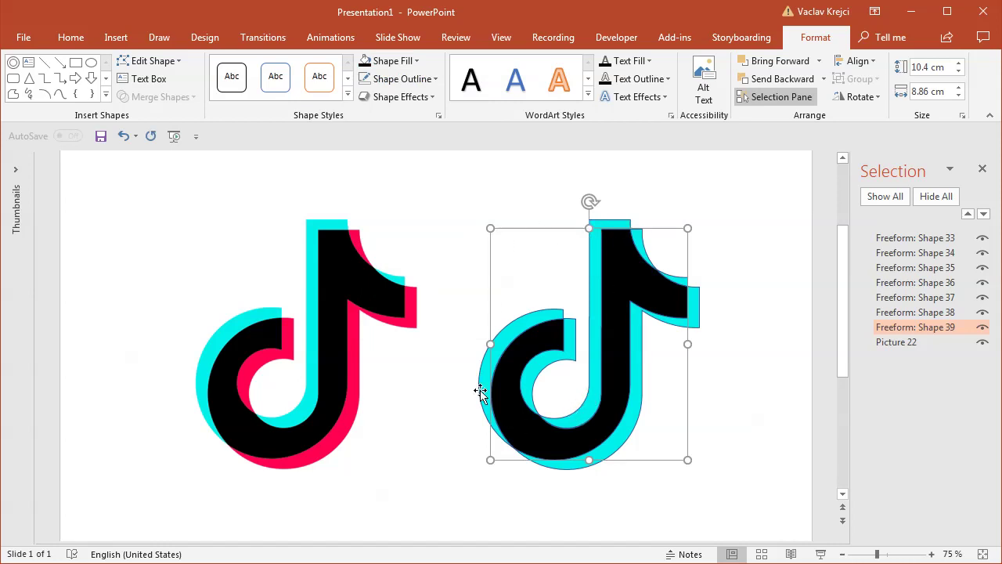
# - Fill the hook's inner crescent and the piece along the stem's outer edge with the reference picture's red
pyautogui.click(573, 350)
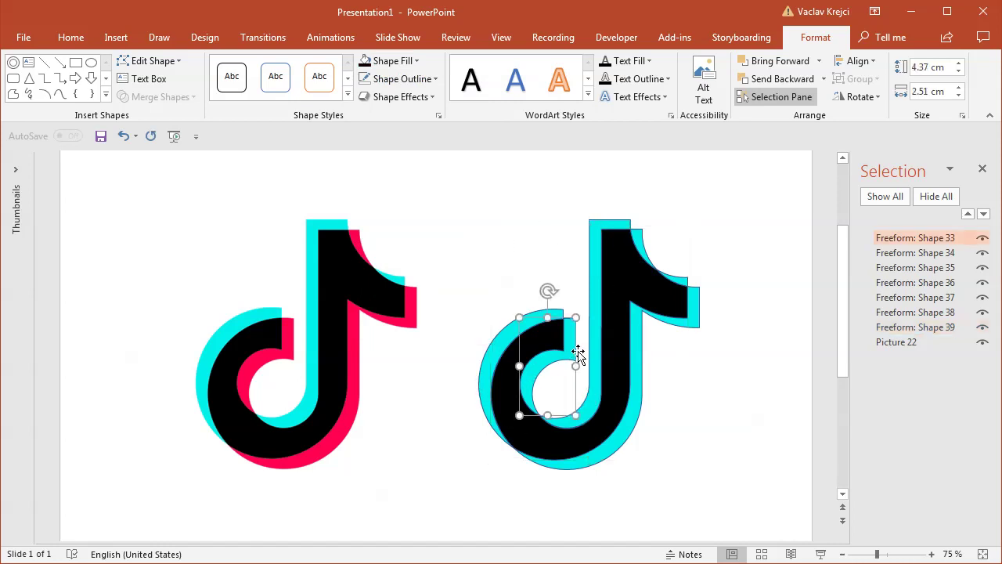
pyautogui.keyDown('shift'); pyautogui.click(634, 380); pyautogui.keyUp('shift')
pyautogui.click(391, 61)
pyautogui.click(436, 266)
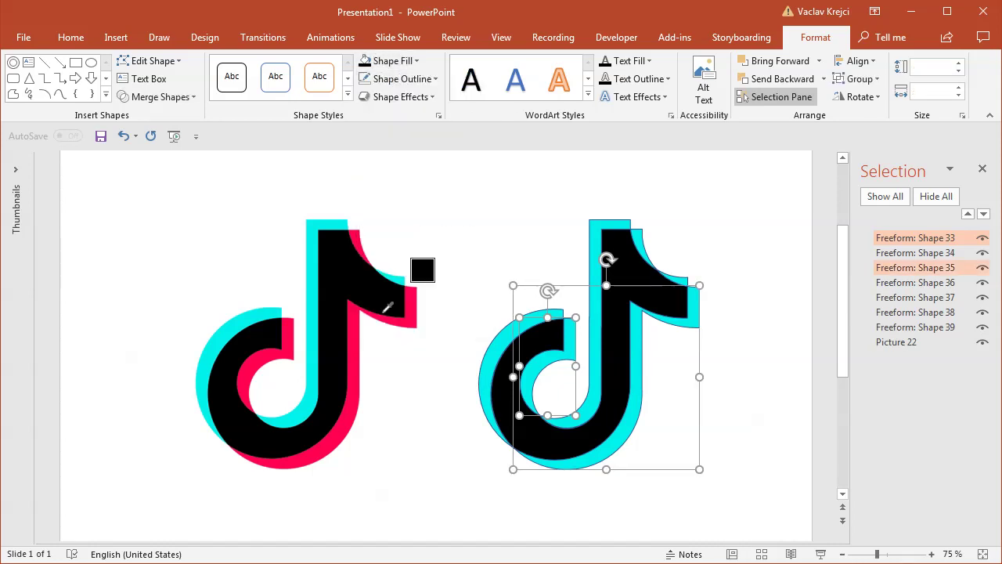
pyautogui.click(352, 328)
# - Remove the outline from all pieces of the recreated logo
pyautogui.click(470, 202)
pyautogui.moveTo(463, 191); pyautogui.dragTo(743, 522)
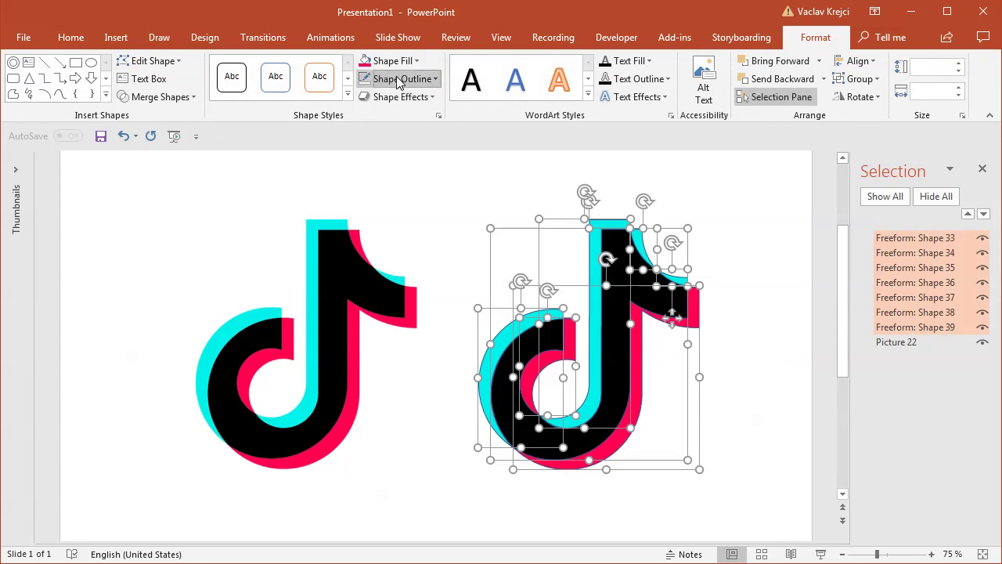
pyautogui.click(399, 80)
pyautogui.click(414, 243)
pyautogui.click(470, 229)
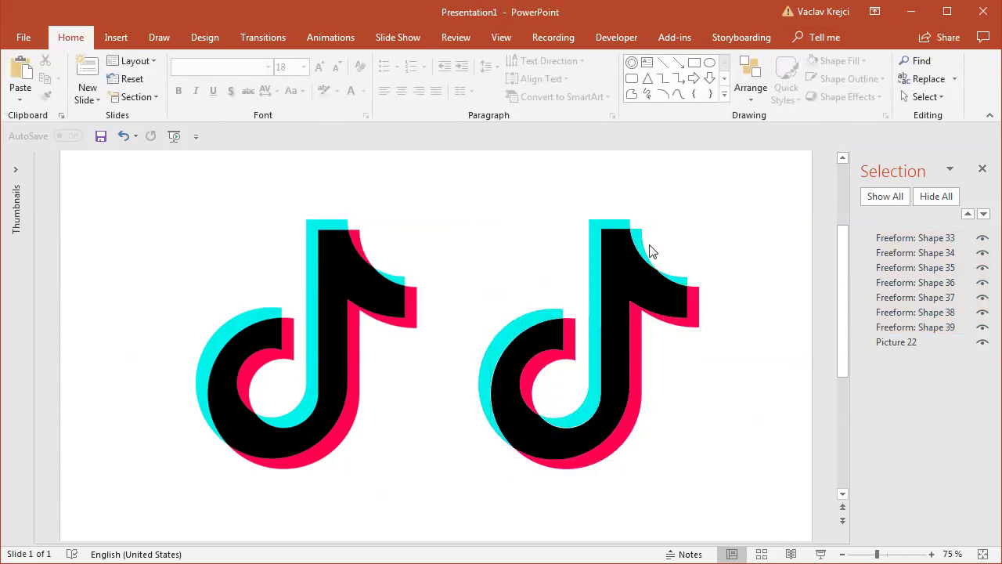
# - Fill the small cyan crescent beside the top of the stem with the same red
pyautogui.click(636, 236)
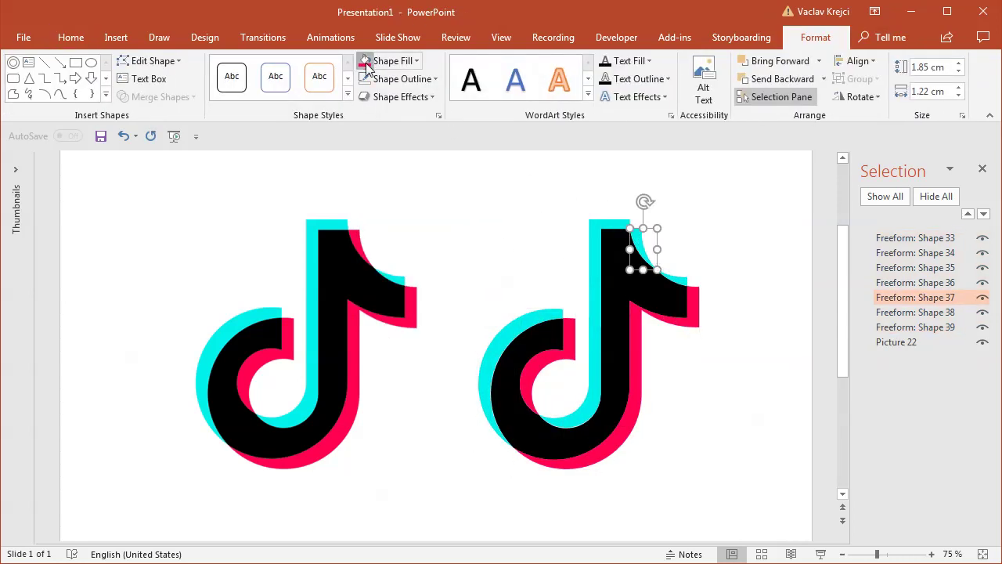
pyautogui.click(515, 271)
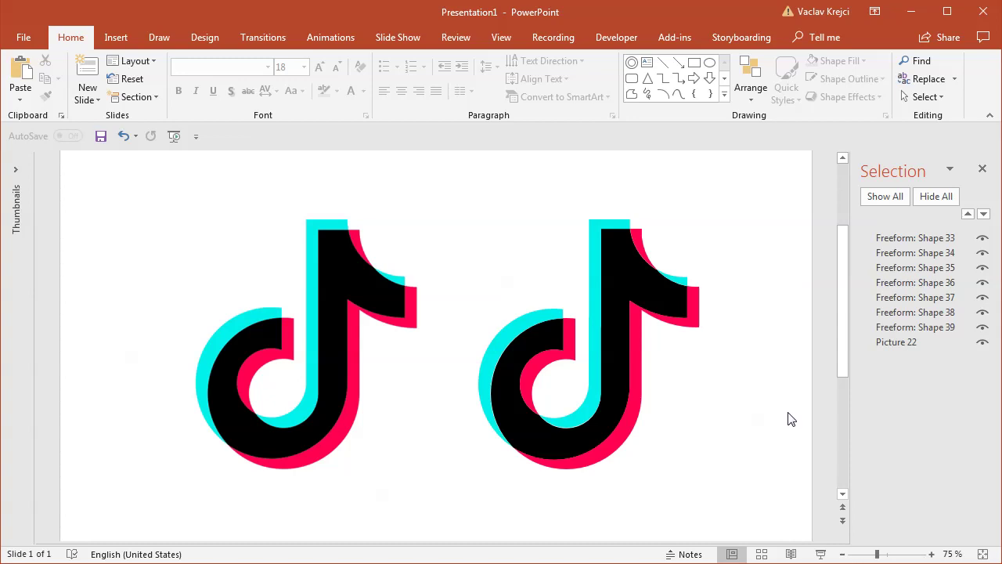
pyautogui.click(621, 256)
pyautogui.click(650, 213)
# - Move the cyan crescent of the lower ring away from the note, and undo the move
pyautogui.moveTo(527, 313); pyautogui.dragTo(503, 289)
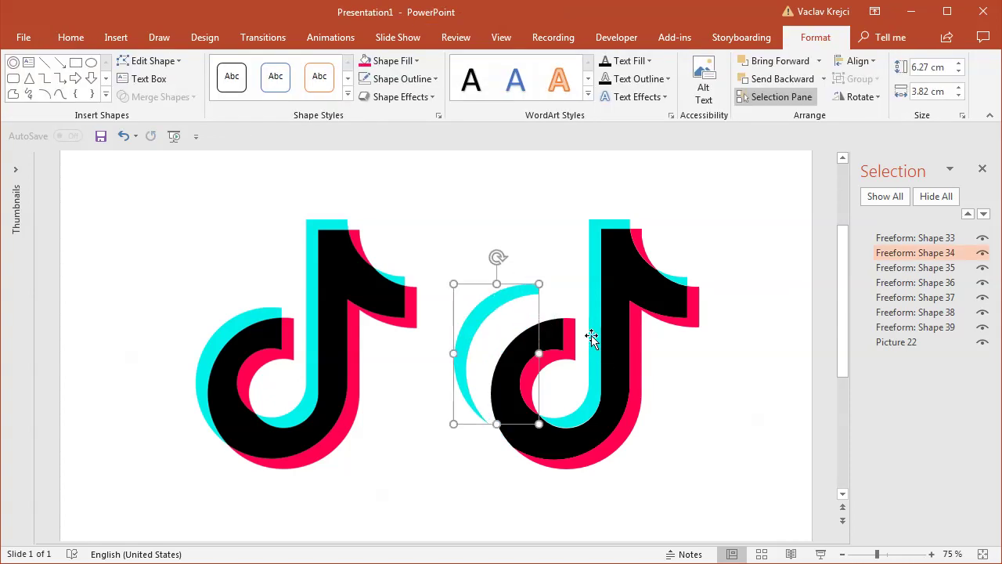
pyautogui.click(123, 137)
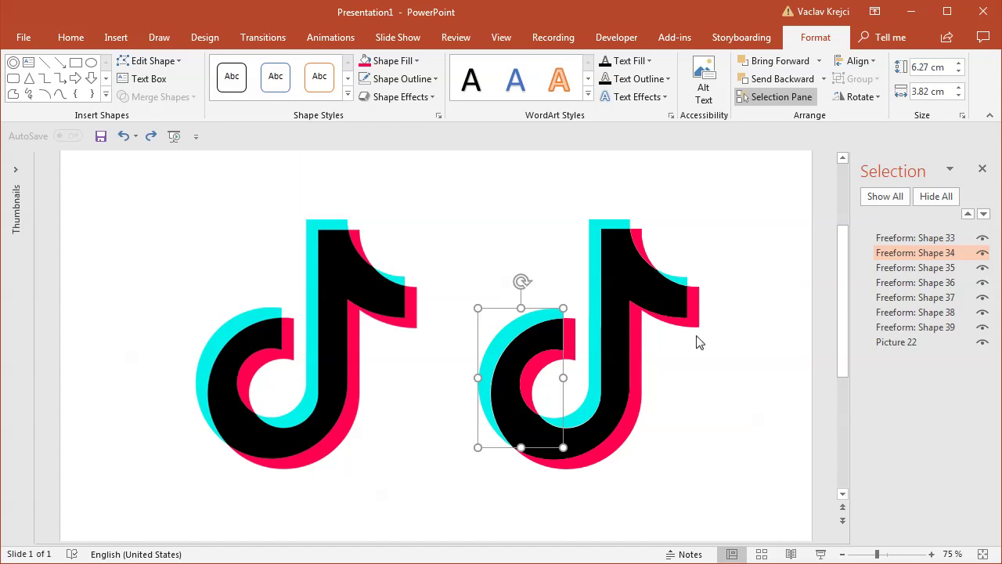
pyautogui.click(734, 360)
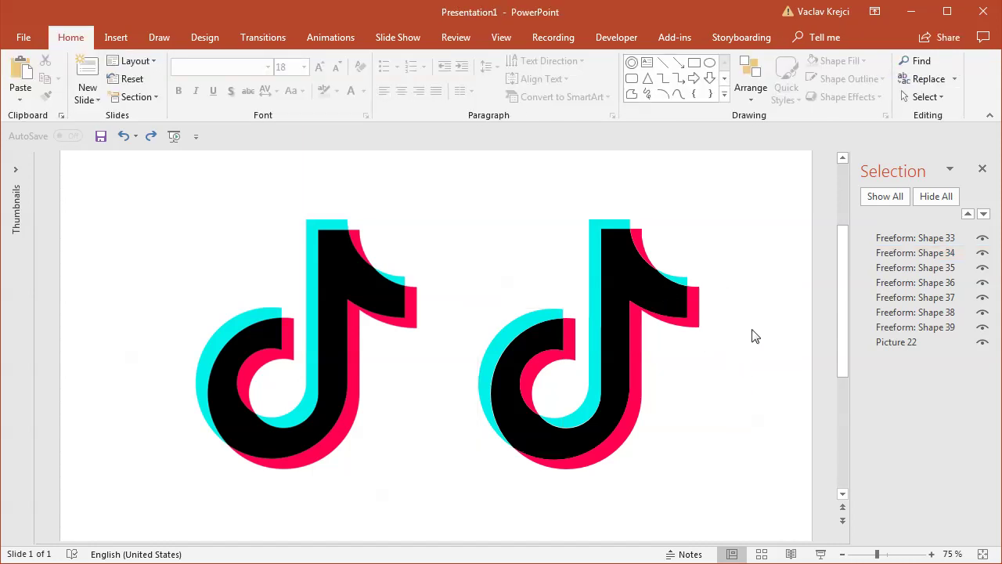
# - Close the Selection pane and compare the recreated logo with the reference picture
pyautogui.click(984, 170)
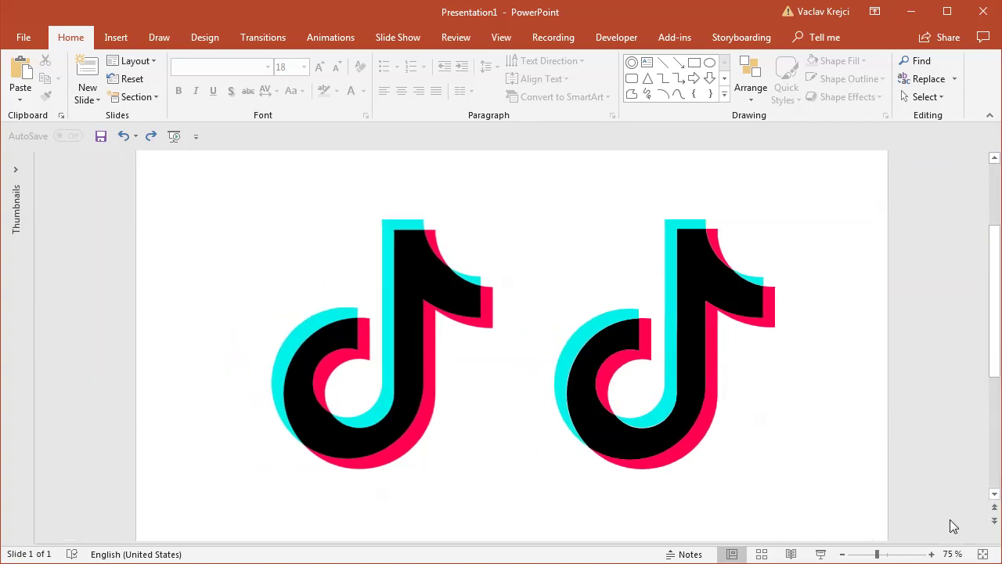
pyautogui.click(932, 553)
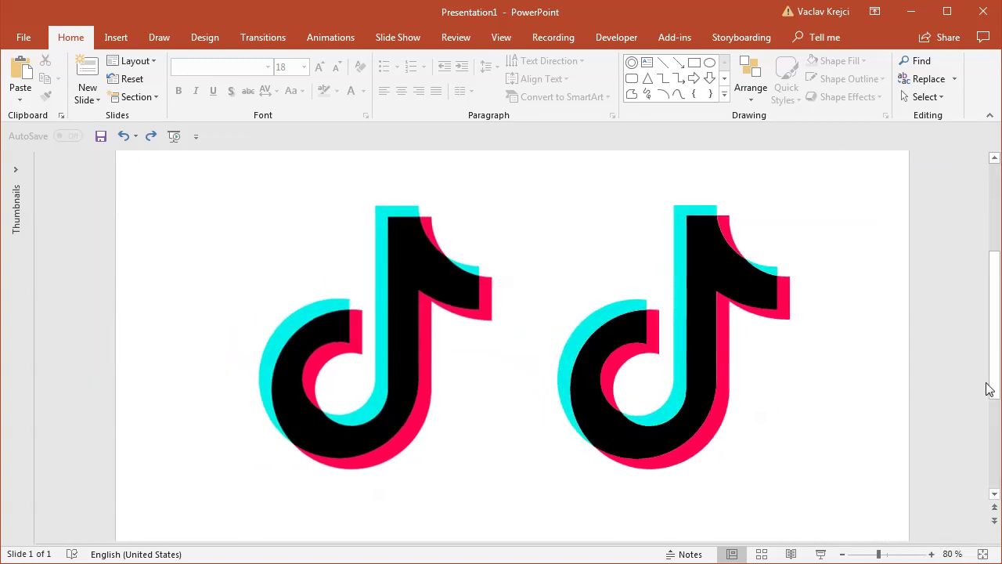
pyautogui.moveTo(996, 360); pyautogui.dragTo(996, 357)
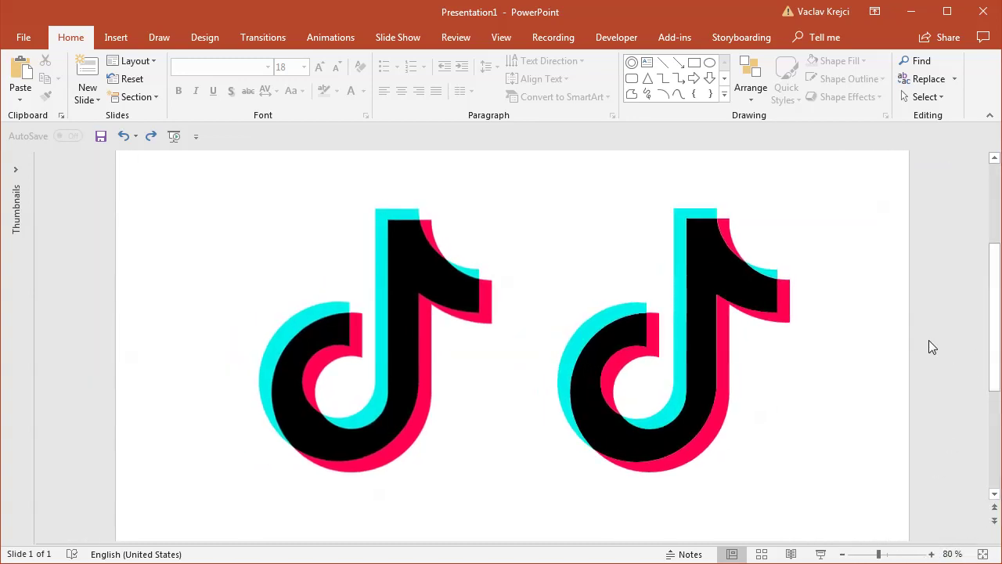